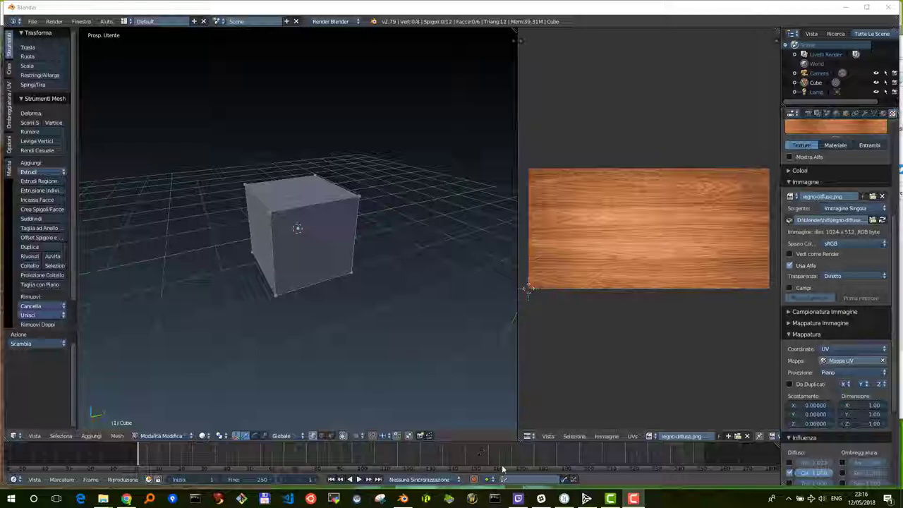
# Step: Switch the viewport shading to Texture so the cube shows its legno-diffuse wood grain
pyautogui.click(565, 499)
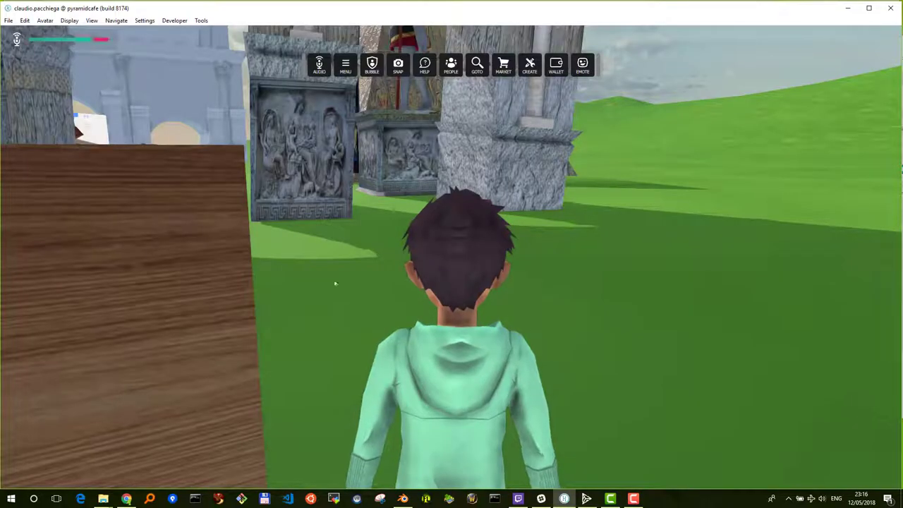
pyautogui.moveTo(196, 332)
pyautogui.mouseDown(button='right')
pyautogui.moveTo(120, 326)
pyautogui.moveTo(134, 357)
pyautogui.moveTo(168, 342)
pyautogui.moveTo(123, 332)
pyautogui.moveTo(94, 343)
pyautogui.moveTo(147, 347)
pyautogui.mouseUp(button='right')
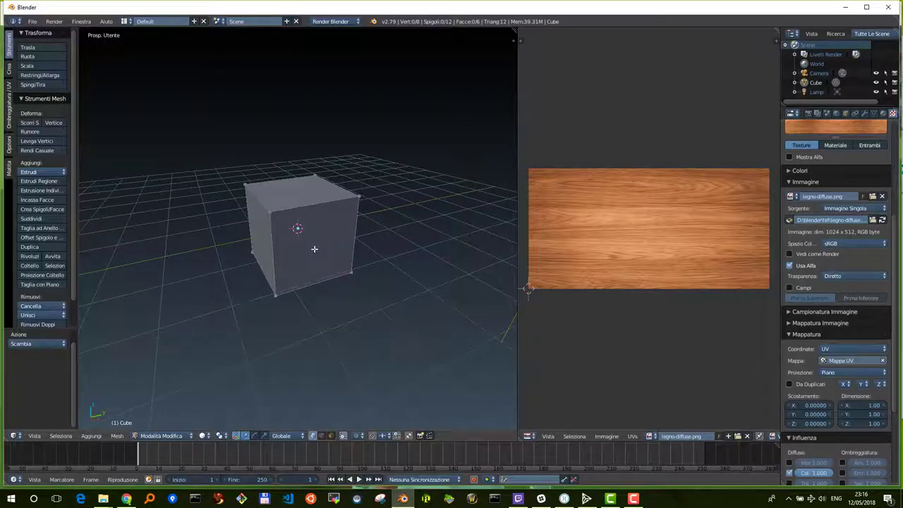
pyautogui.moveTo(316, 250); pyautogui.dragTo(251, 388, button='middle')
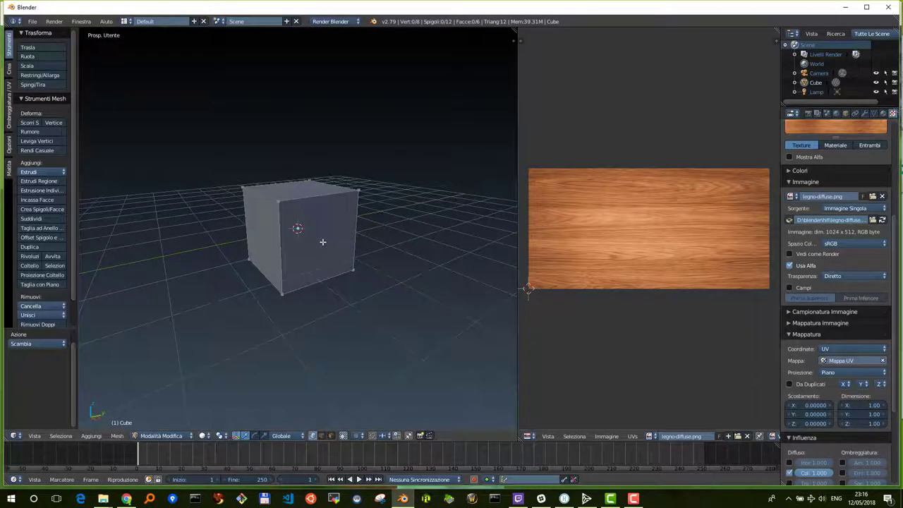
pyautogui.click(207, 436)
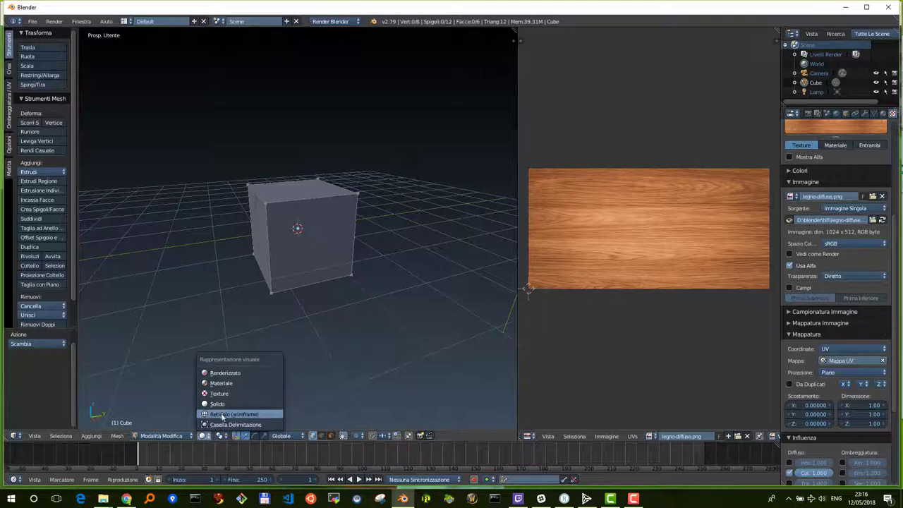
pyautogui.click(226, 400)
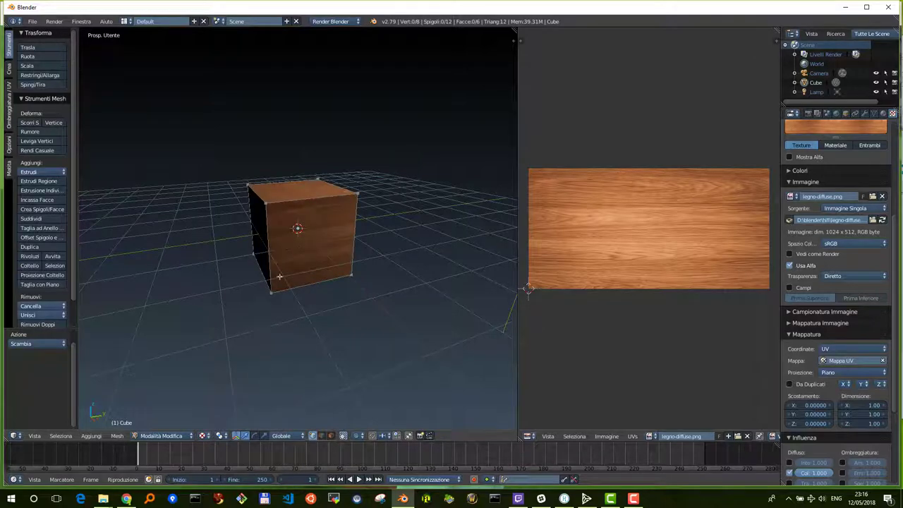
pyautogui.moveTo(279, 278)
pyautogui.mouseDown(button='middle')
pyautogui.moveTo(297, 292)
pyautogui.moveTo(252, 297)
pyautogui.moveTo(238, 332)
pyautogui.moveTo(277, 231)
pyautogui.moveTo(269, 243)
pyautogui.moveTo(286, 233)
pyautogui.moveTo(330, 241)
pyautogui.moveTo(282, 286)
pyautogui.moveTo(324, 262)
pyautogui.mouseUp(button='middle')
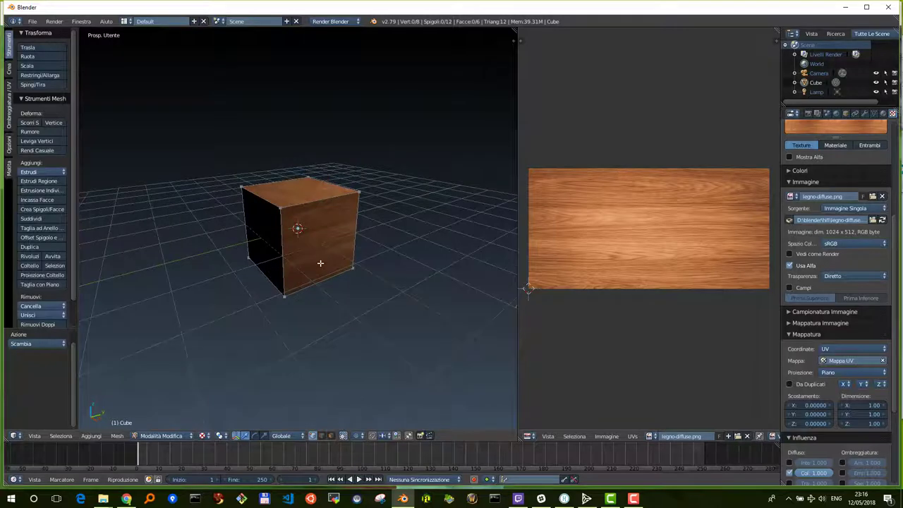
# Step: In Object Mode, add a cylinder and rotate it 90° around Y to lie sideways
pyautogui.press('Tab')
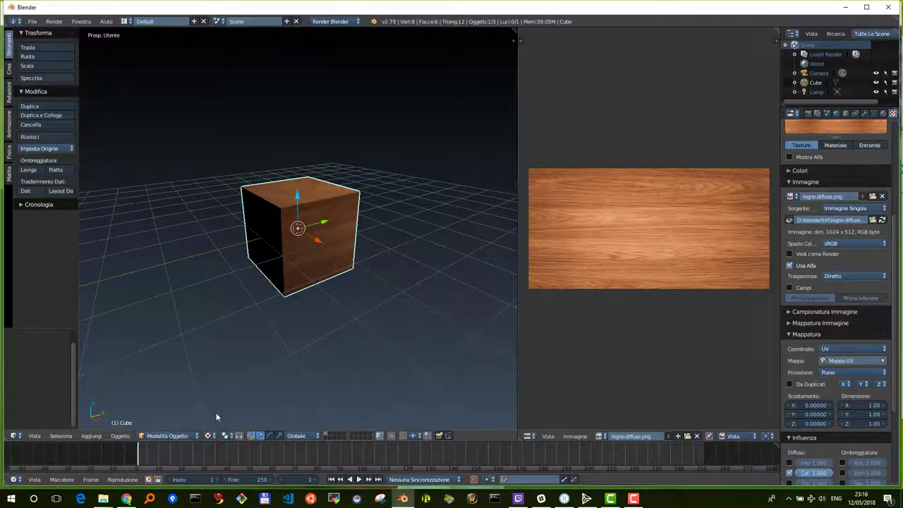
pyautogui.hotkey('shift', 'a')
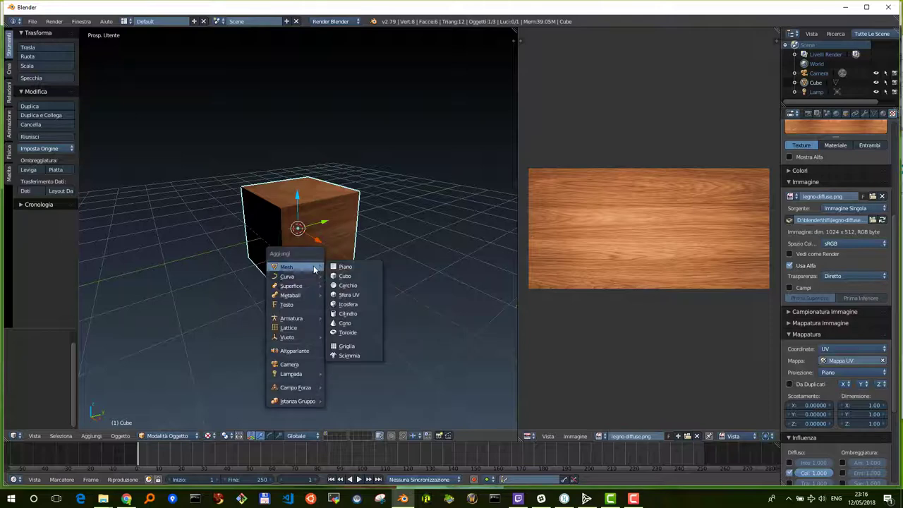
pyautogui.click(347, 315)
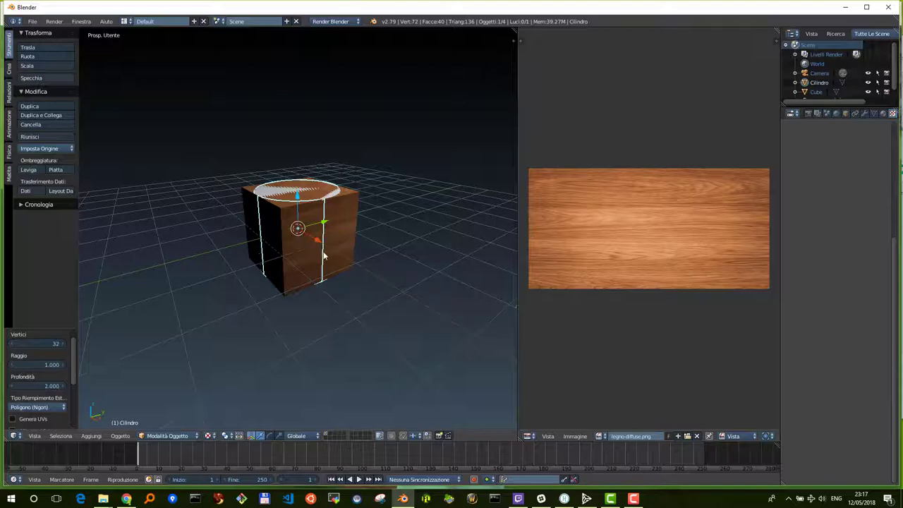
pyautogui.press('r')
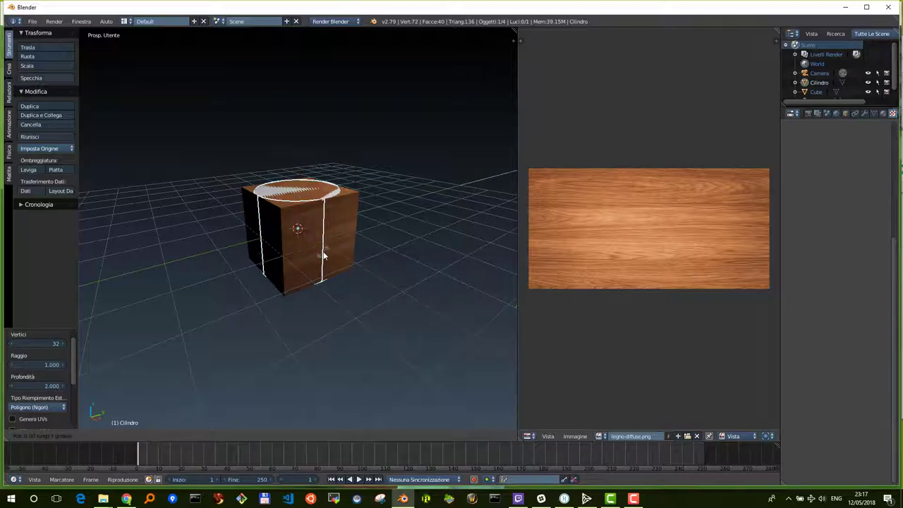
pyautogui.write('90')
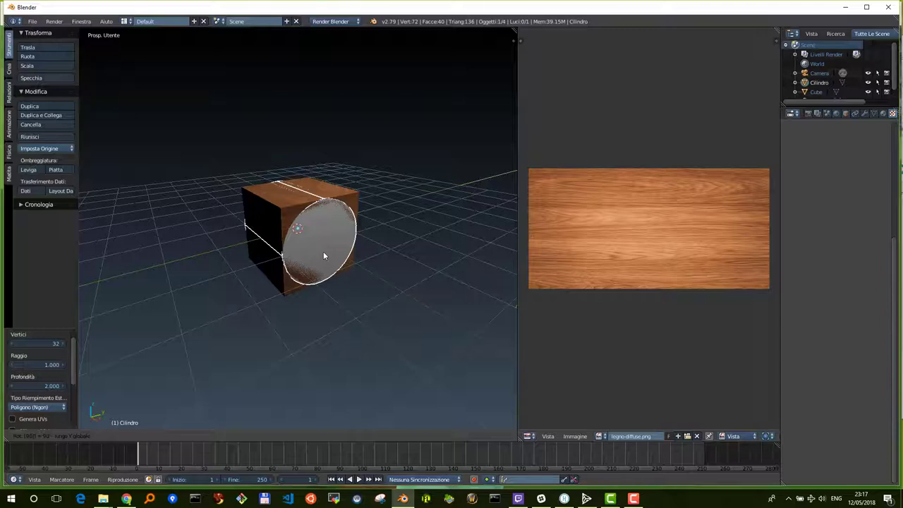
pyautogui.press('Return')
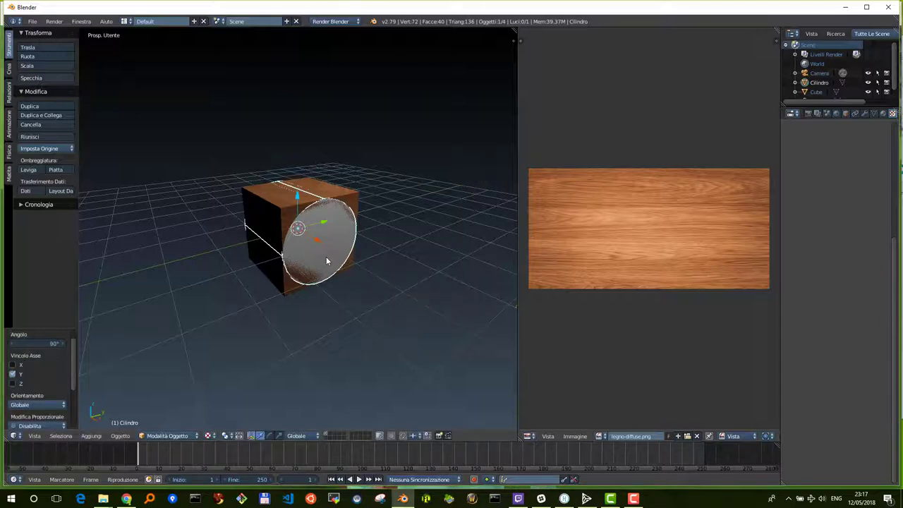
# Step: Scale the cylinder along X, then cancel a second axis-locked rescale
pyautogui.press('s')
pyautogui.press('x')
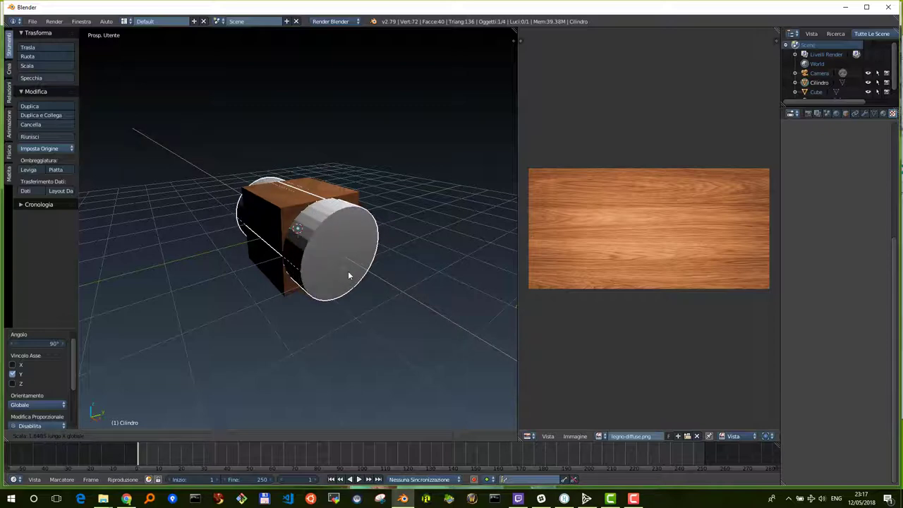
pyautogui.press('Return')
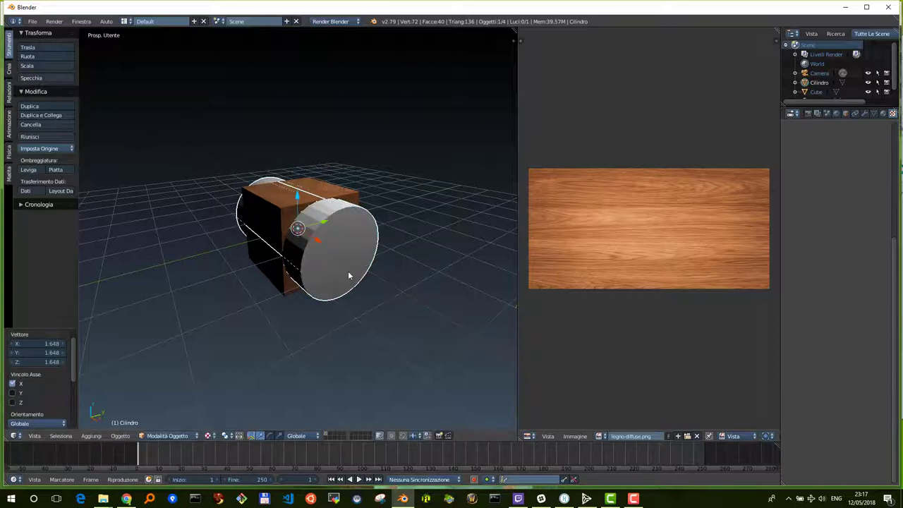
pyautogui.press('s')
pyautogui.press('z')
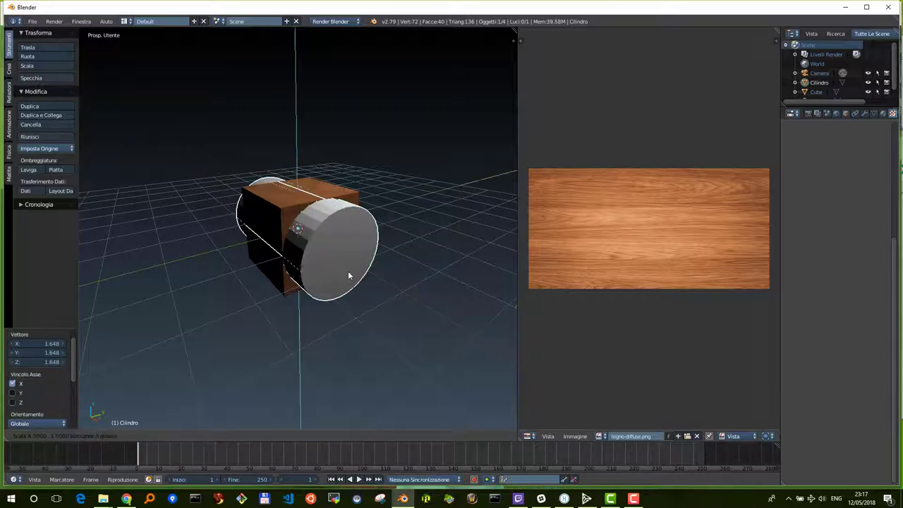
pyautogui.press('x')
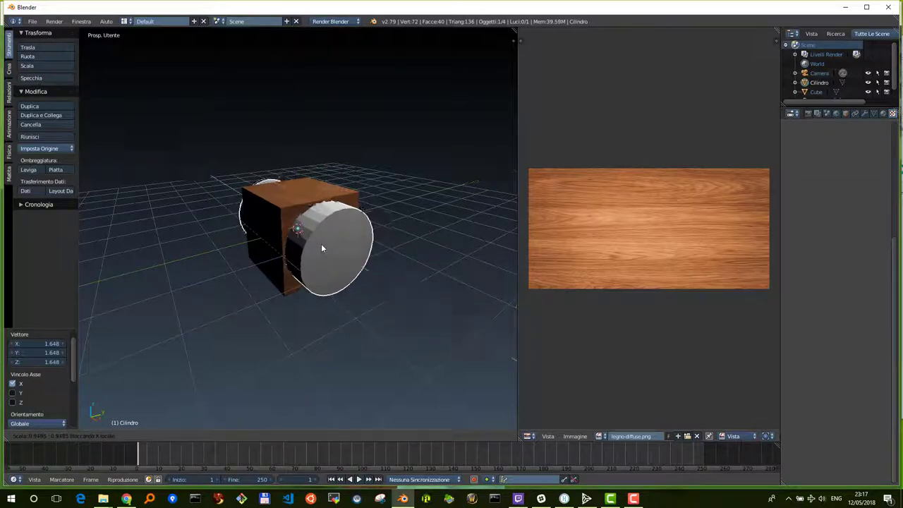
pyautogui.press('x')
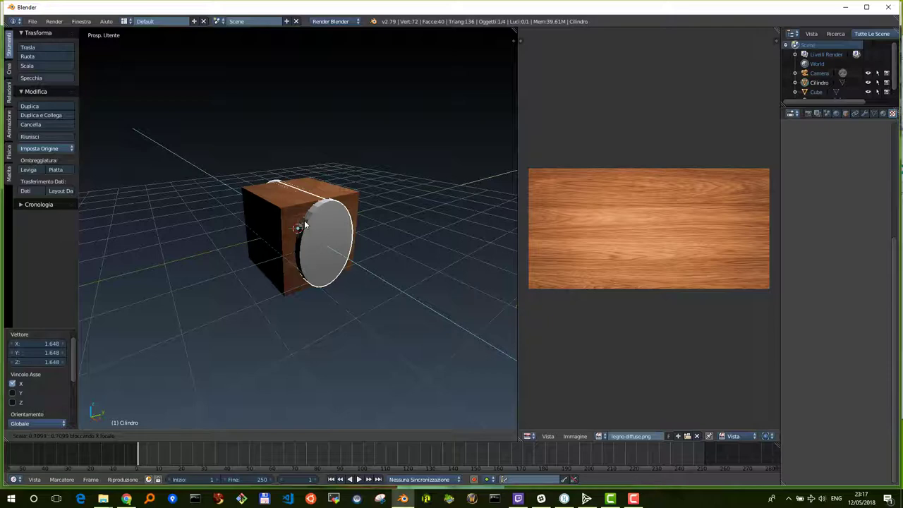
pyautogui.press('Escape')
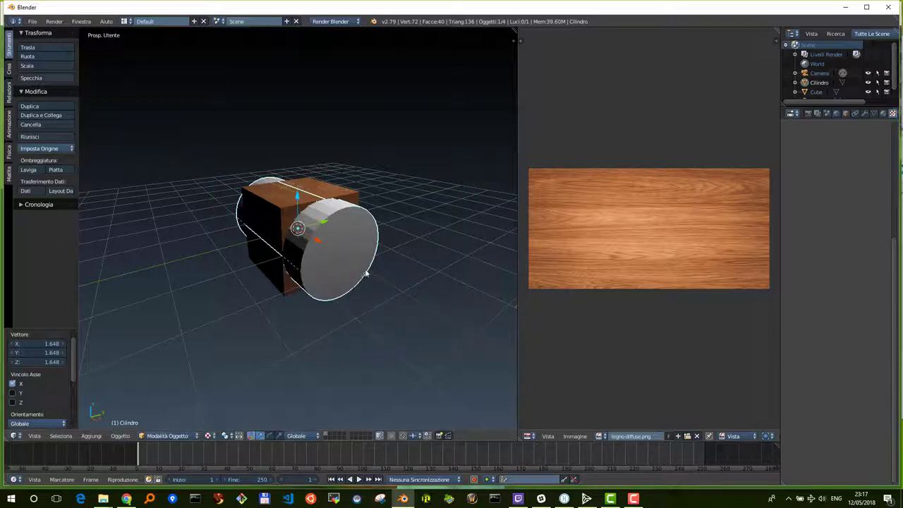
# Step: Shrink the sideways cylinder along X
pyautogui.press('s')
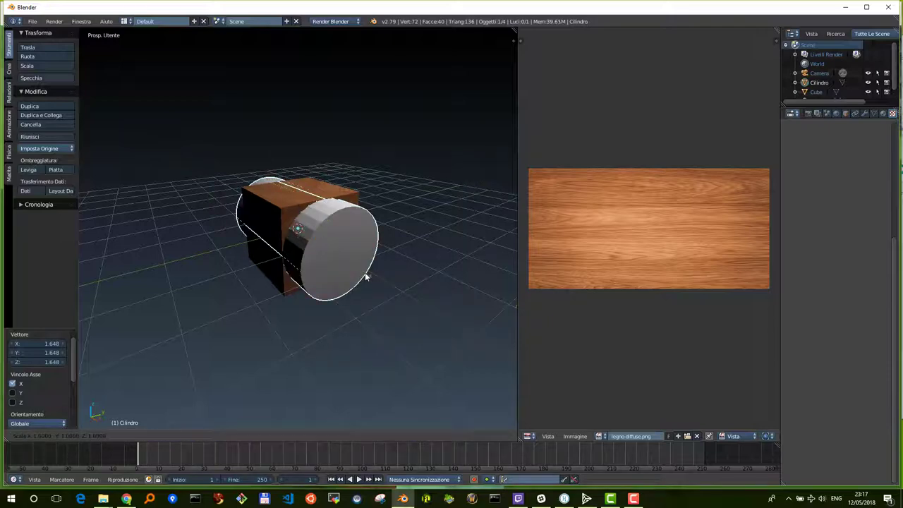
pyautogui.press('x')
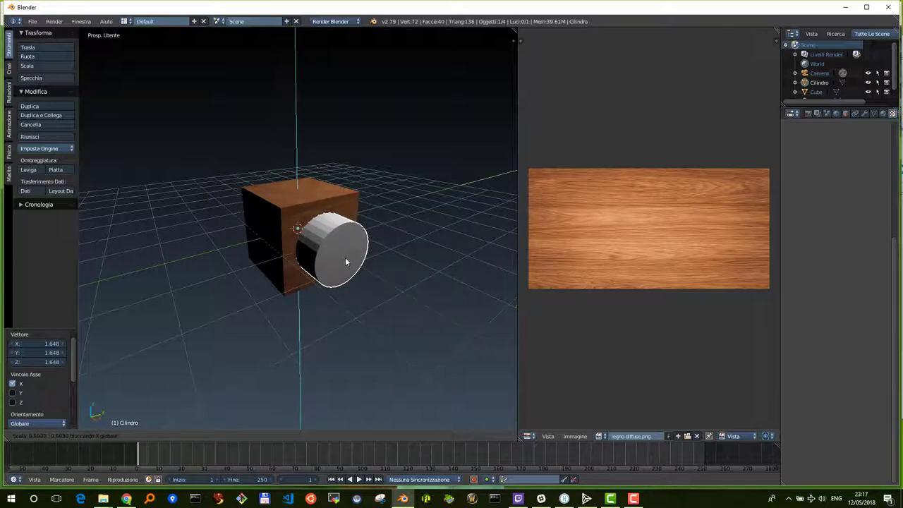
pyautogui.click(345, 257)
pyautogui.moveTo(274, 250)
pyautogui.mouseDown(button='middle')
pyautogui.moveTo(199, 231)
pyautogui.moveTo(250, 238)
pyautogui.mouseUp(button='middle')
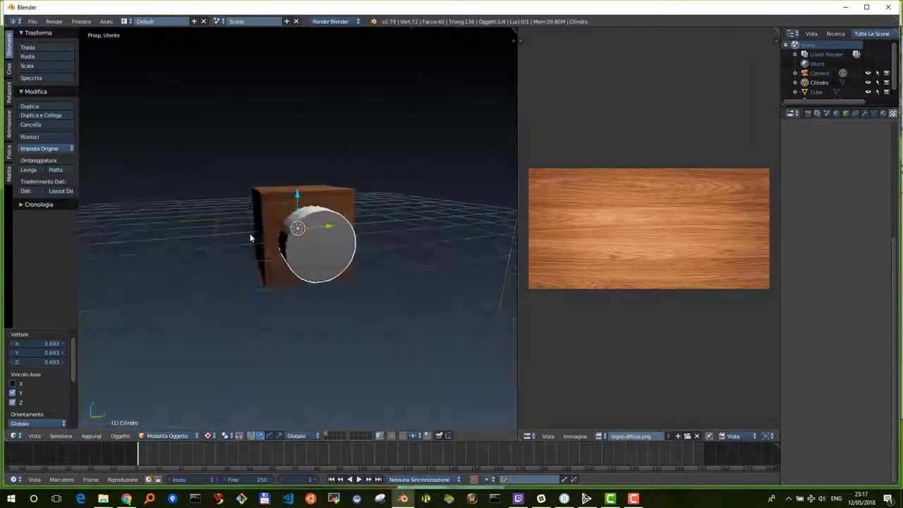
# Step: Scale the cylinder uniformly to about 1.258 so it protrudes from both cube sides
pyautogui.press('s')
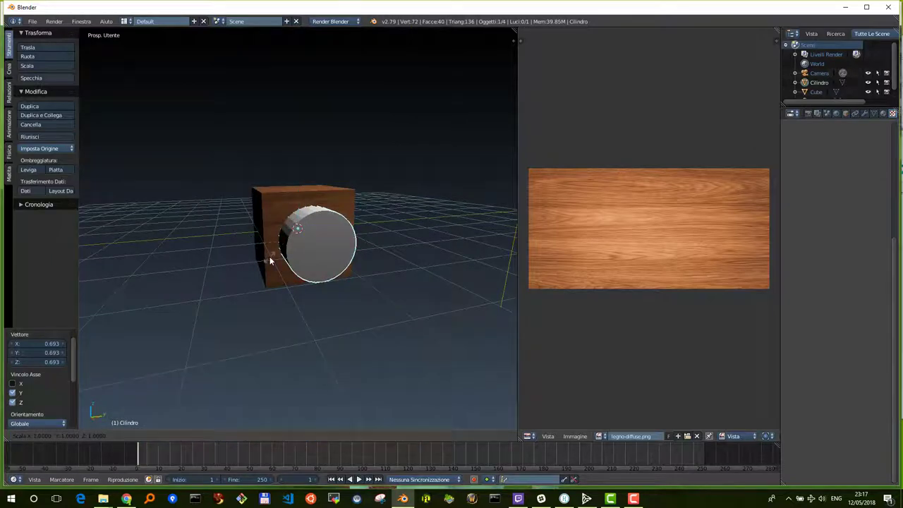
pyautogui.press('z')
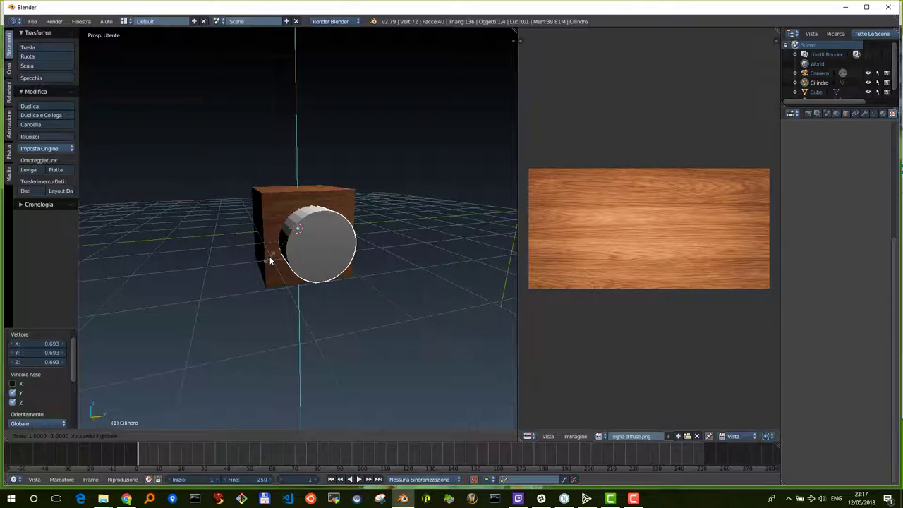
pyautogui.press('z')
pyautogui.press('z')
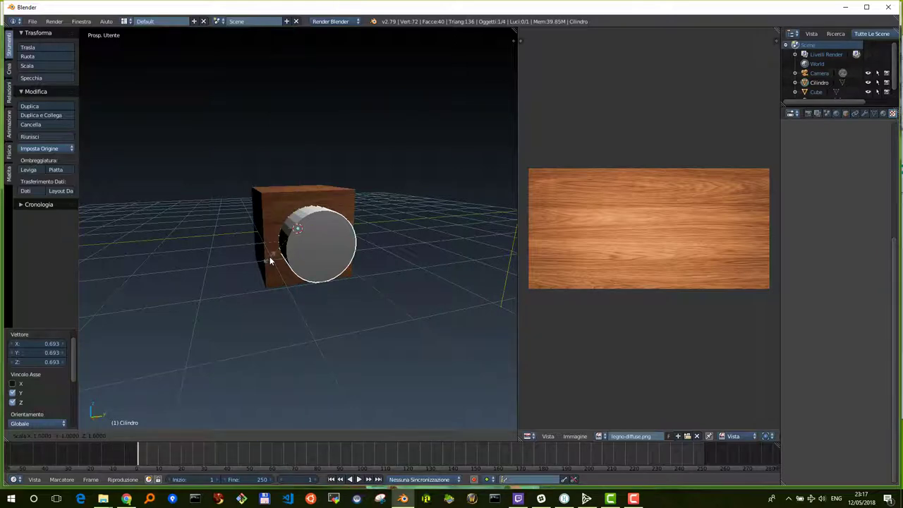
pyautogui.press('z')
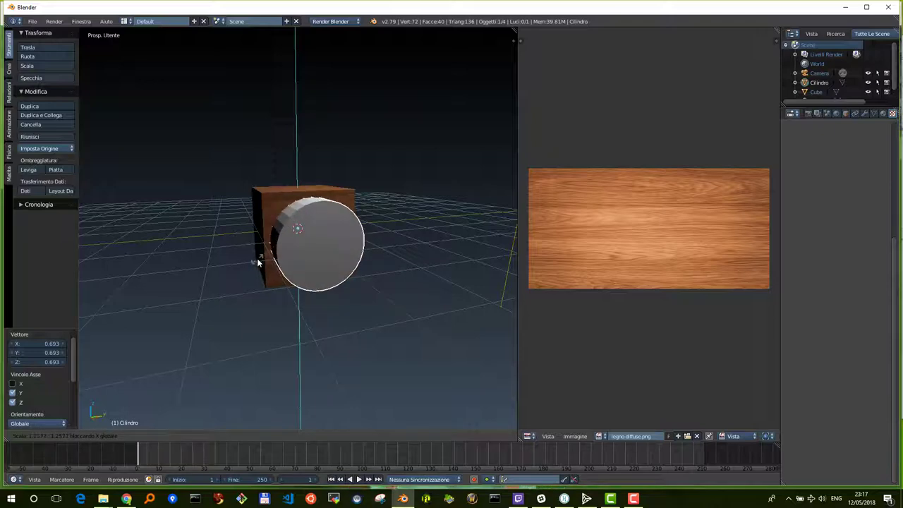
pyautogui.click(257, 258)
pyautogui.moveTo(281, 246)
pyautogui.mouseDown(button='middle')
pyautogui.moveTo(215, 235)
pyautogui.moveTo(332, 254)
pyautogui.mouseUp(button='middle')
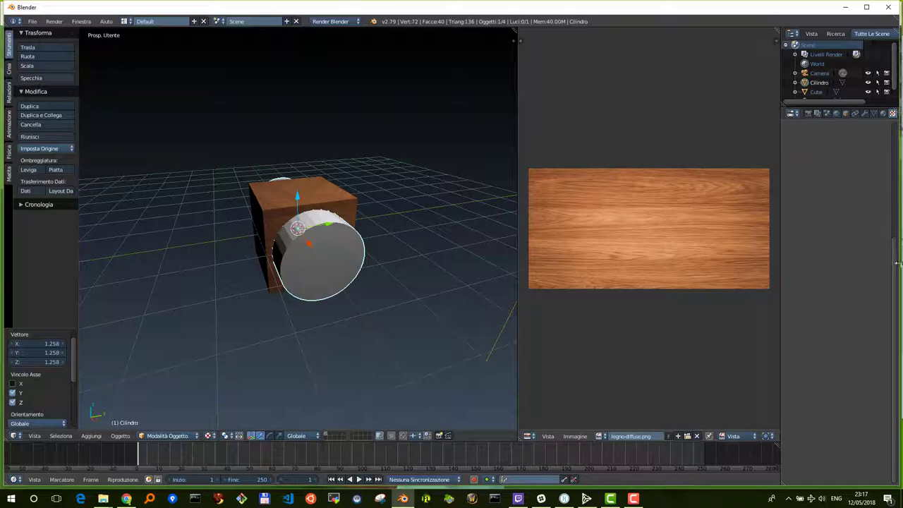
# Step: Give the cube a Boolean Difference modifier with Cilindro as the object, and apply it
pyautogui.rightClick(314, 198)
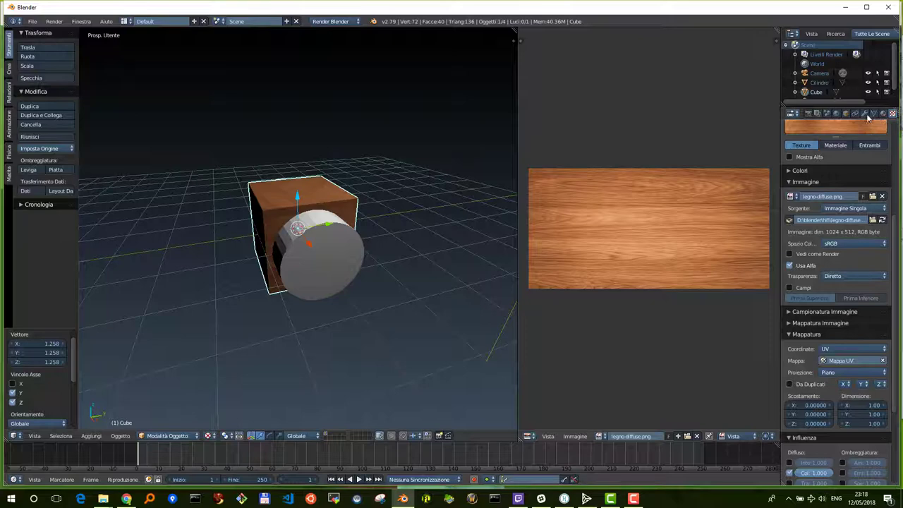
pyautogui.click(865, 114)
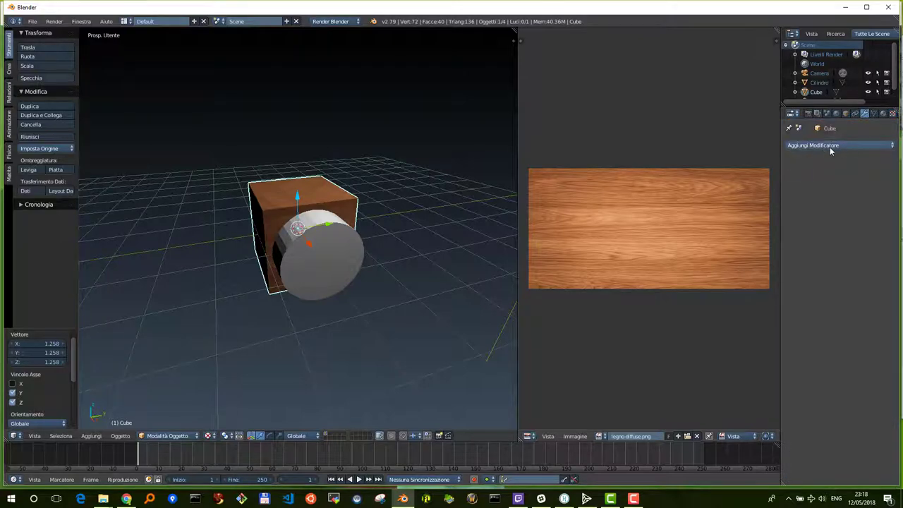
pyautogui.click(833, 147)
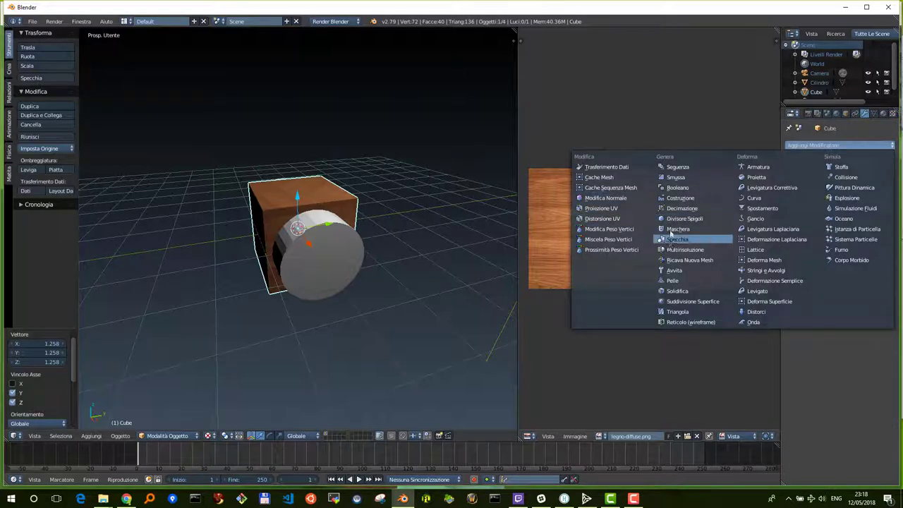
pyautogui.click(682, 187)
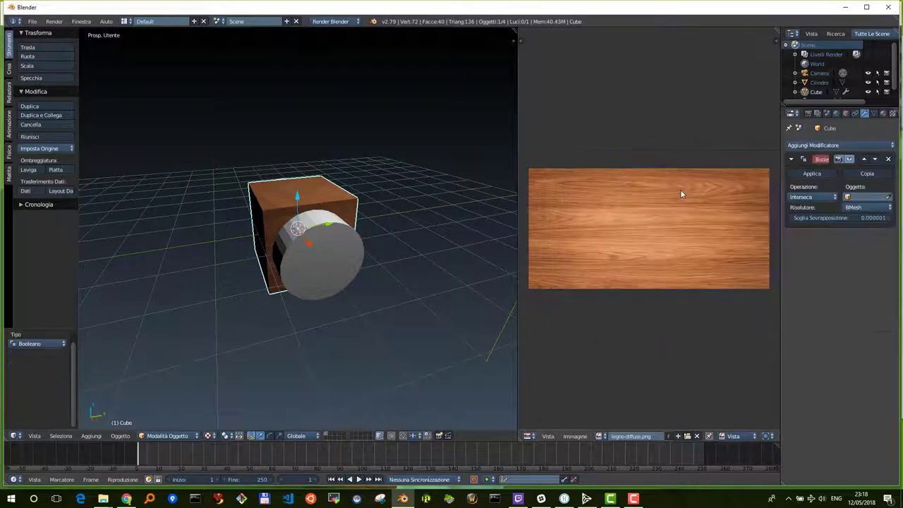
pyautogui.click(818, 200)
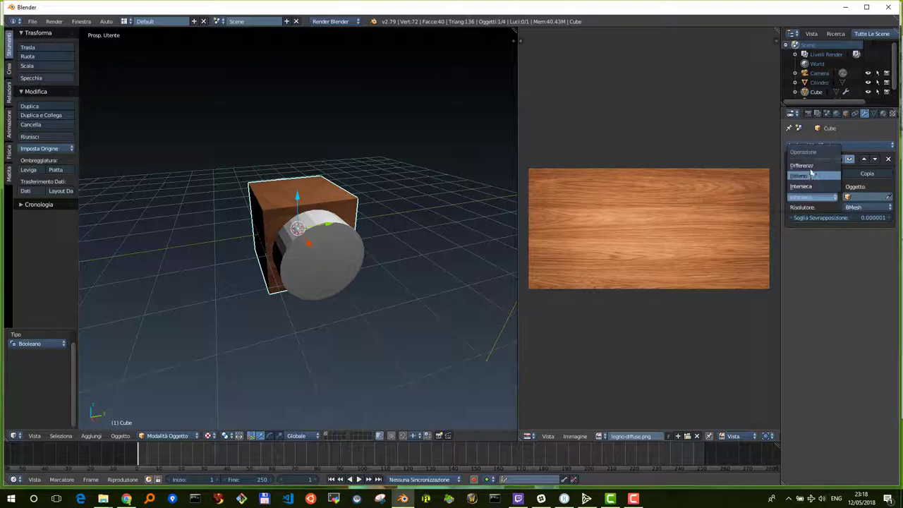
pyautogui.click(810, 166)
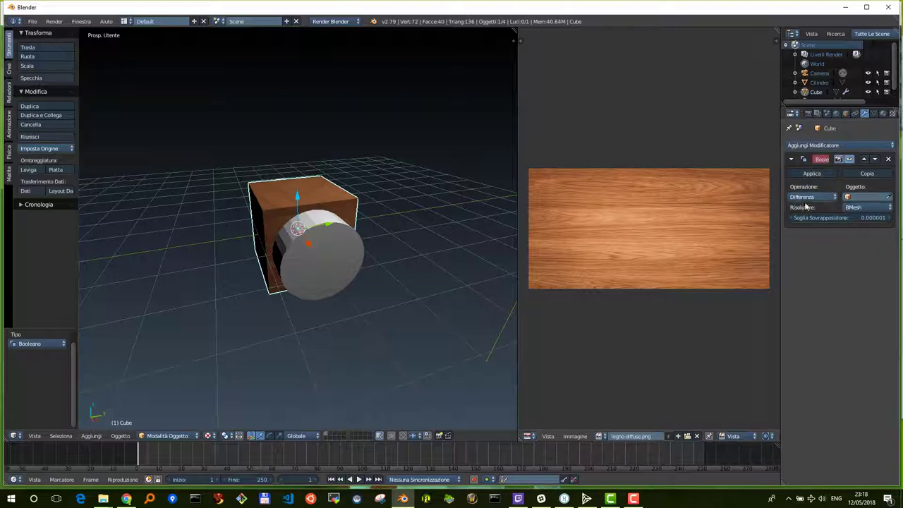
pyautogui.click(868, 197)
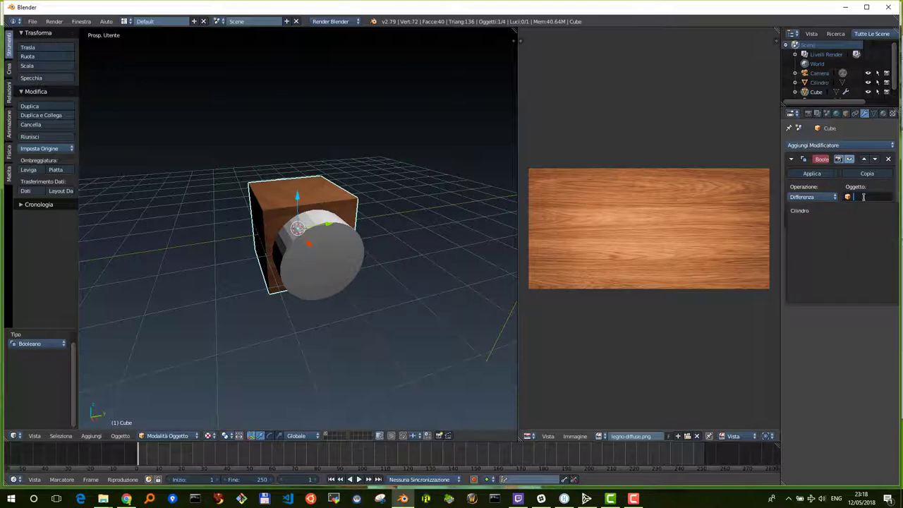
pyautogui.click(820, 212)
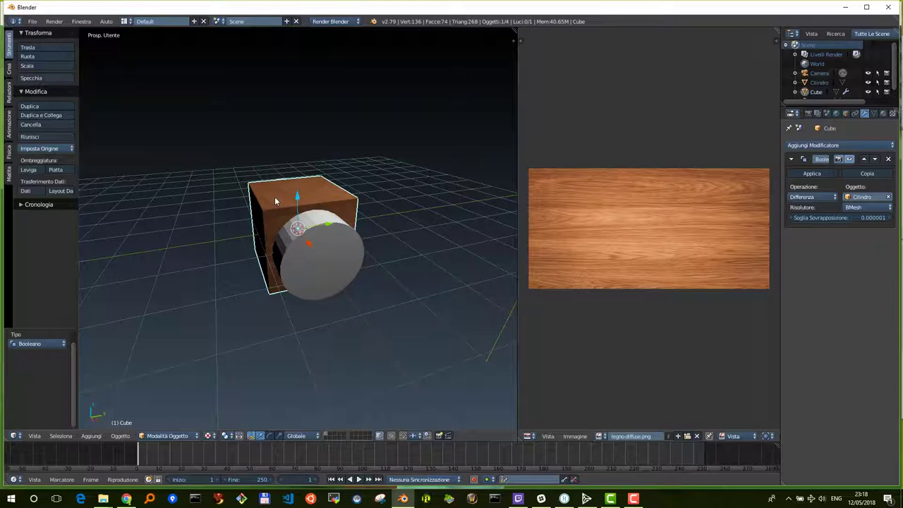
pyautogui.click(813, 173)
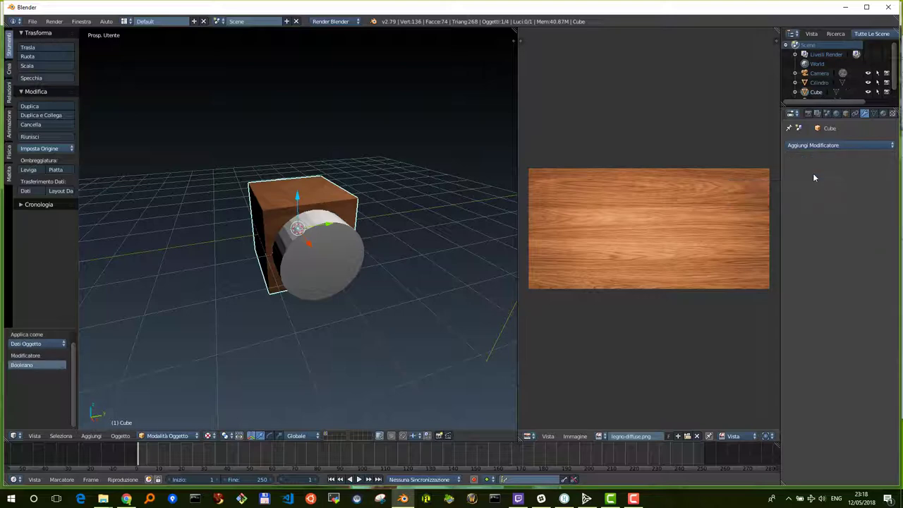
pyautogui.rightClick(326, 247)
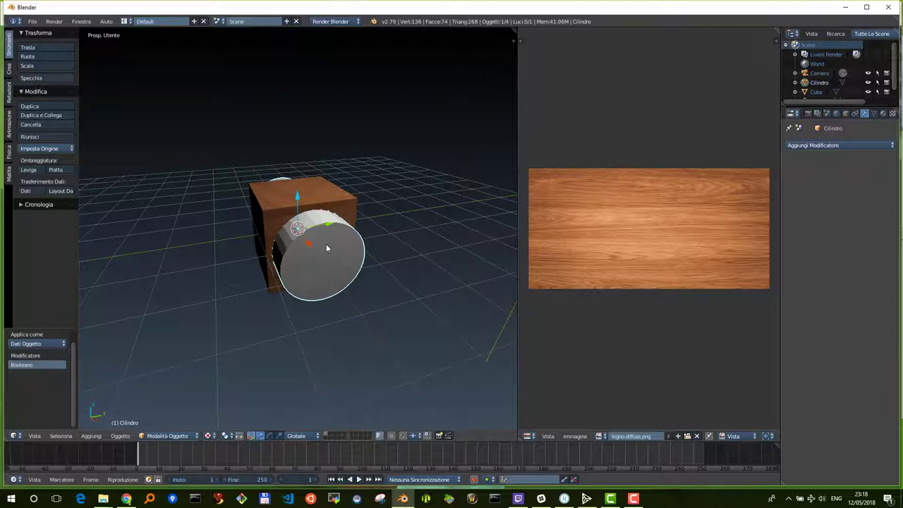
# Step: Delete the cutting cylinder, then orbit and zoom in to inspect the round tunnel through the cube
pyautogui.press('x')
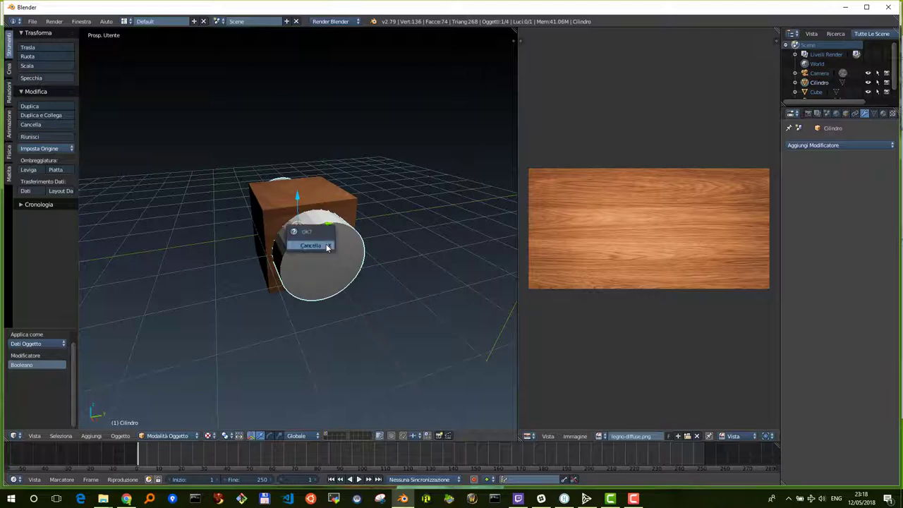
pyautogui.click(320, 243)
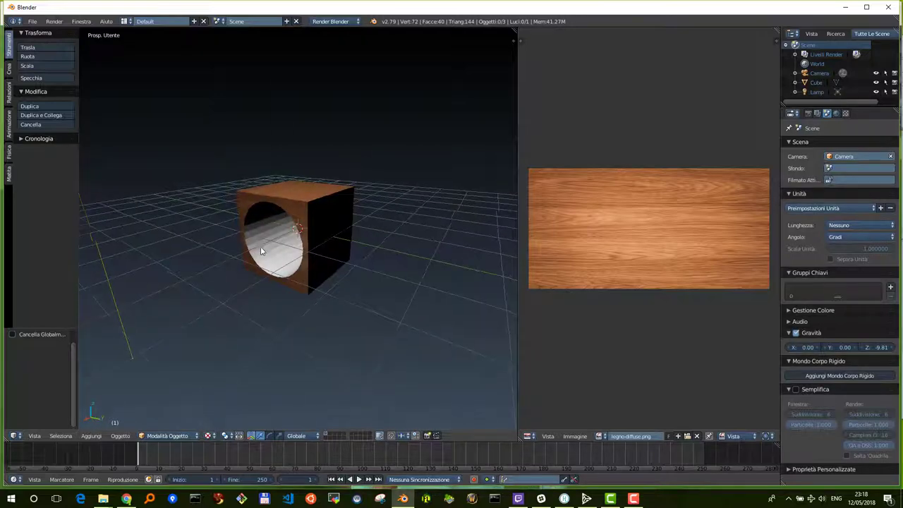
pyautogui.moveTo(333, 244); pyautogui.dragTo(315, 255, button='middle')
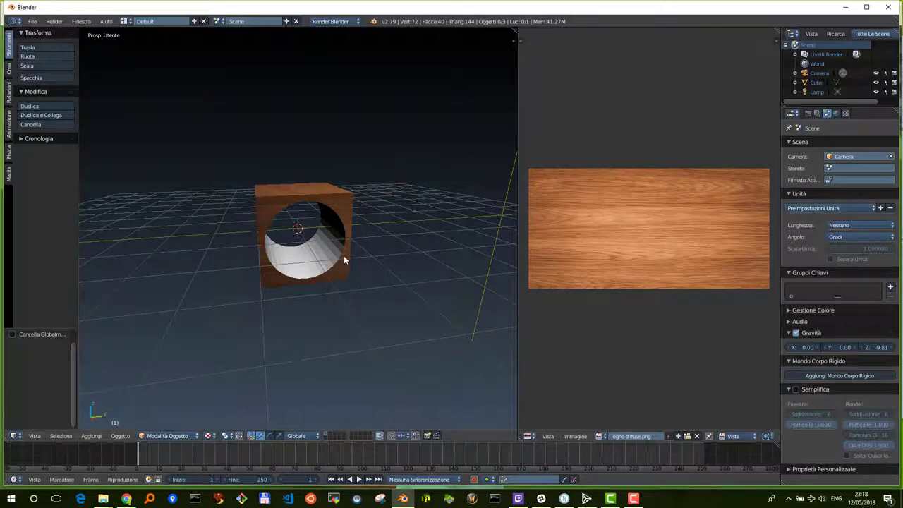
pyautogui.moveTo(343, 260)
pyautogui.mouseDown(button='middle')
pyautogui.moveTo(290, 260)
pyautogui.moveTo(314, 258)
pyautogui.mouseUp(button='middle')
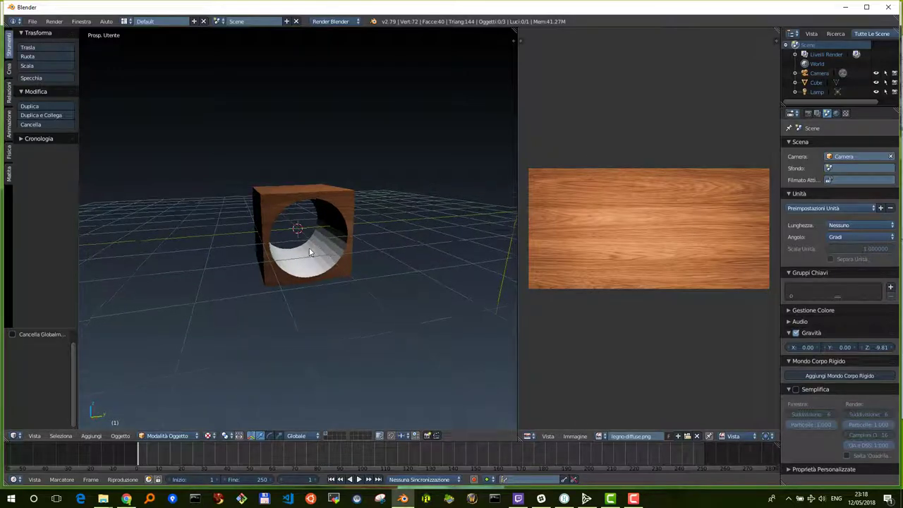
pyautogui.moveTo(308, 258); pyautogui.dragTo(303, 256, button='middle')
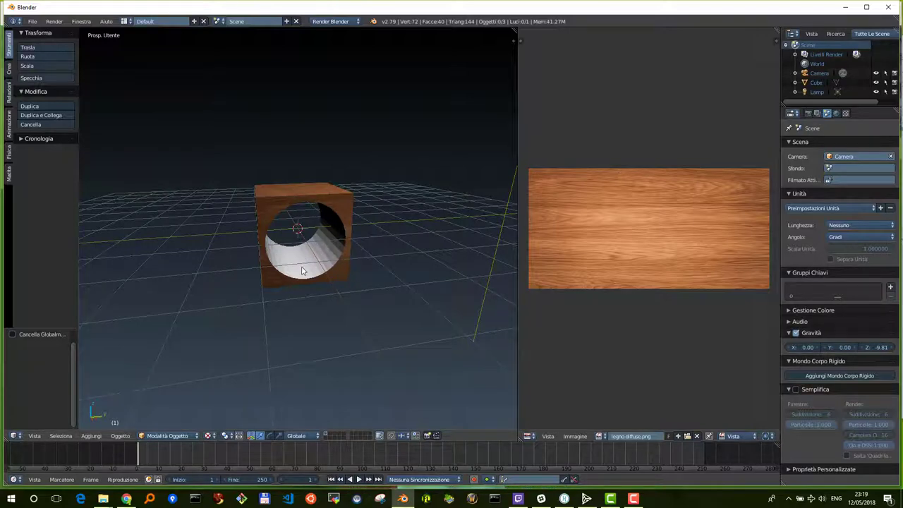
pyautogui.moveTo(304, 271); pyautogui.dragTo(294, 265, button='middle')
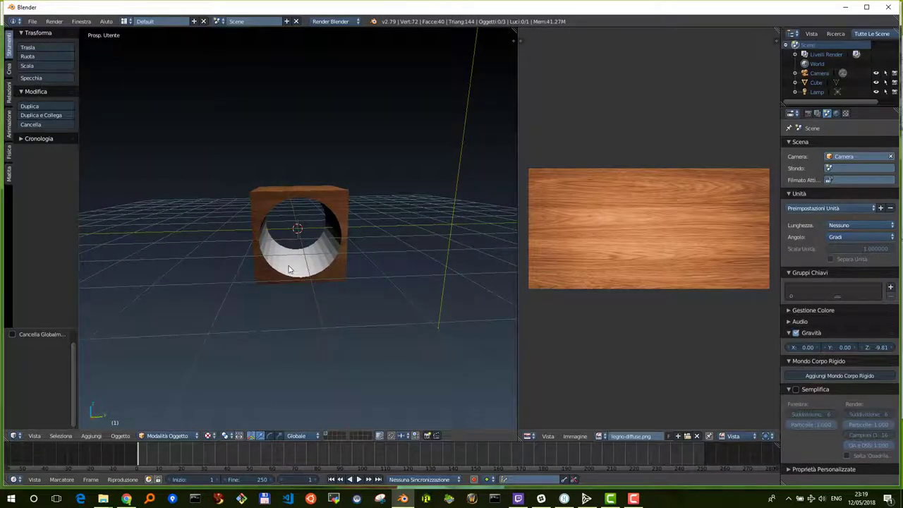
pyautogui.scroll(3, 290, 267)
pyautogui.scroll(2, 296, 254)
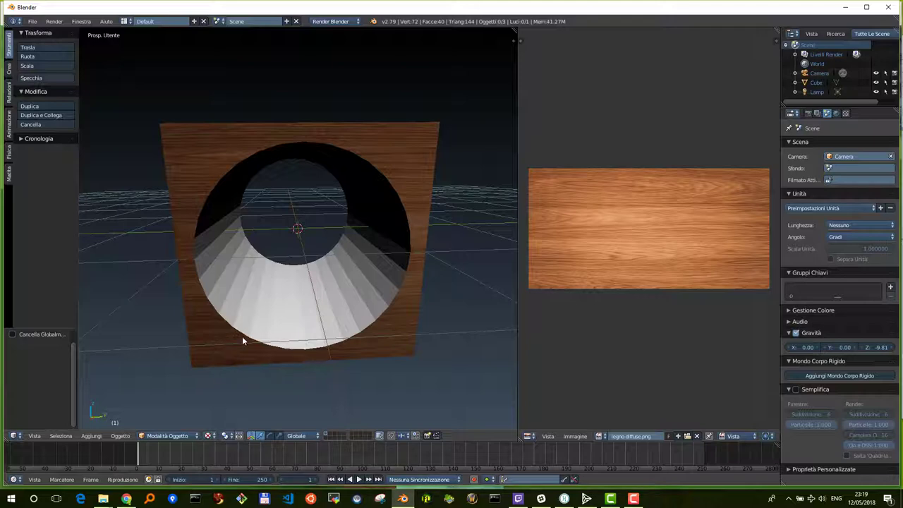
# Step: Put the holed cube in Edit Mode with an orthographic view, all selected, in face select mode
pyautogui.rightClick(271, 314)
pyautogui.press('Tab')
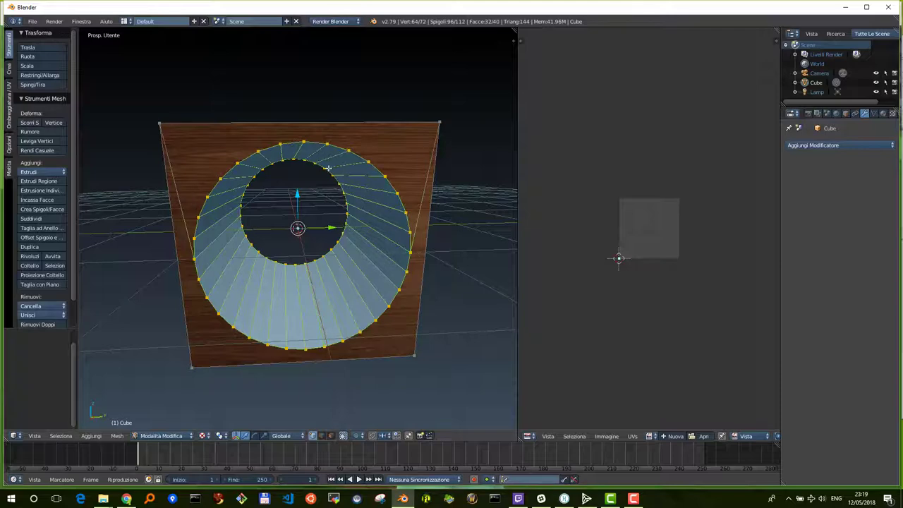
pyautogui.press('KP_8')
pyautogui.press('KP_8')
pyautogui.press('KP_4')
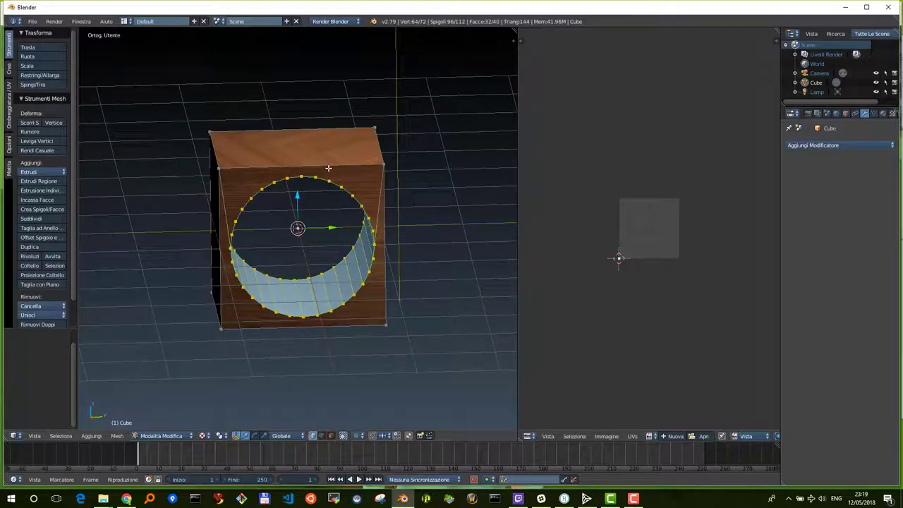
pyautogui.moveTo(361, 298); pyautogui.dragTo(265, 189, button='middle')
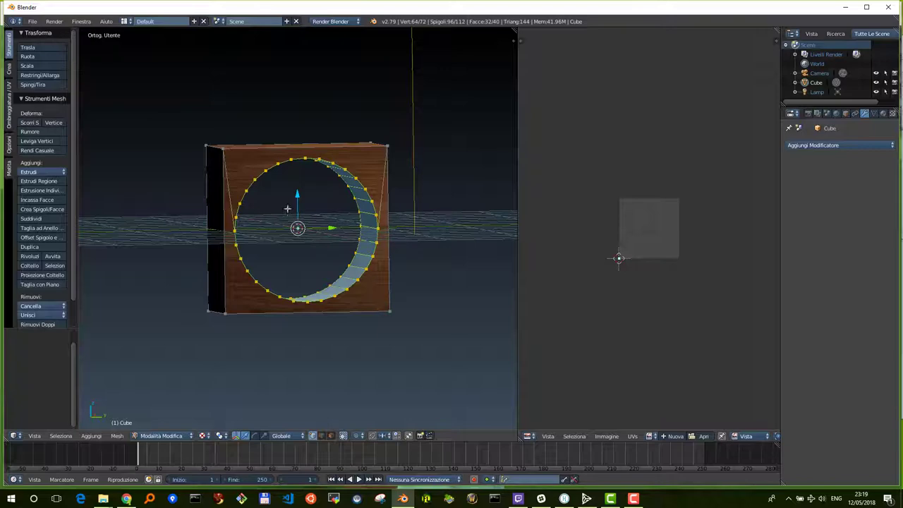
pyautogui.moveTo(253, 172); pyautogui.dragTo(253, 178, button='middle')
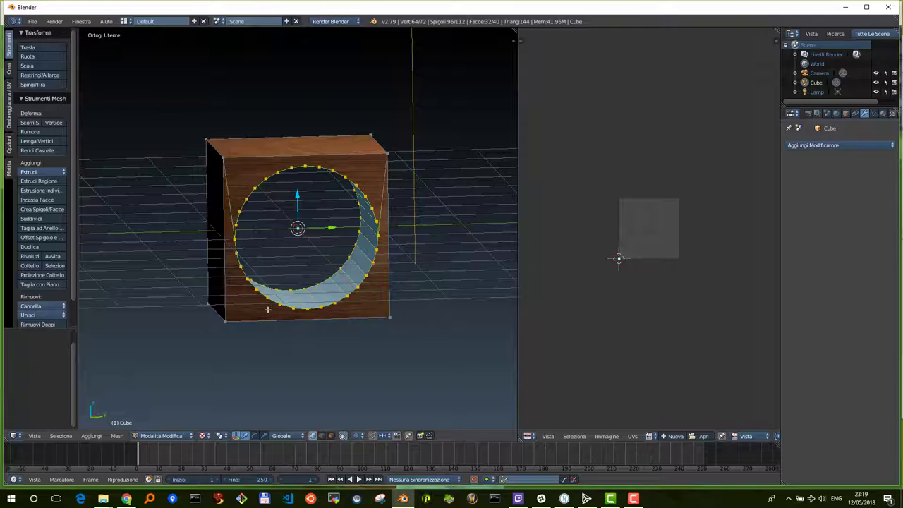
pyautogui.press('a')
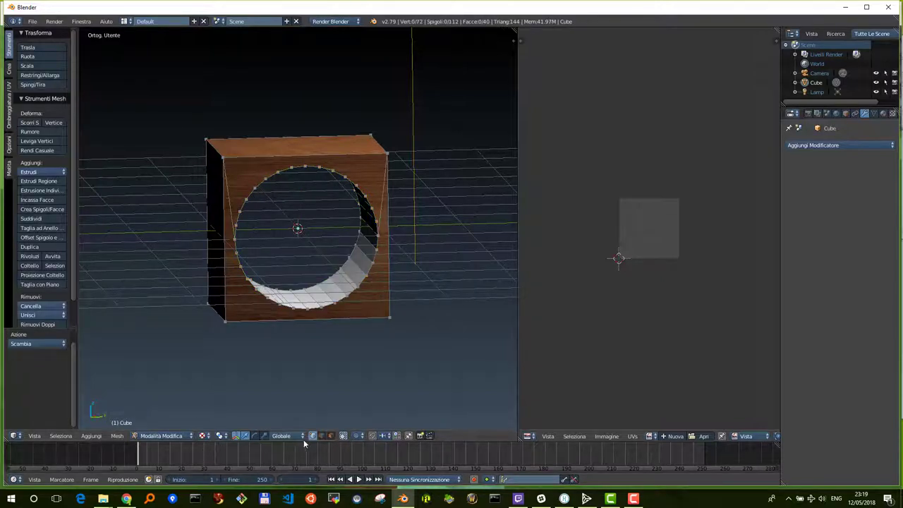
pyautogui.click(331, 434)
pyautogui.moveTo(258, 187)
pyautogui.mouseDown(button='middle')
pyautogui.moveTo(412, 204)
pyautogui.moveTo(437, 188)
pyautogui.moveTo(277, 208)
pyautogui.moveTo(244, 202)
pyautogui.mouseUp(button='middle')
# Step: Triangulate the cube's faces, then merge the triangles into quads (108 faces)
pyautogui.press('a')
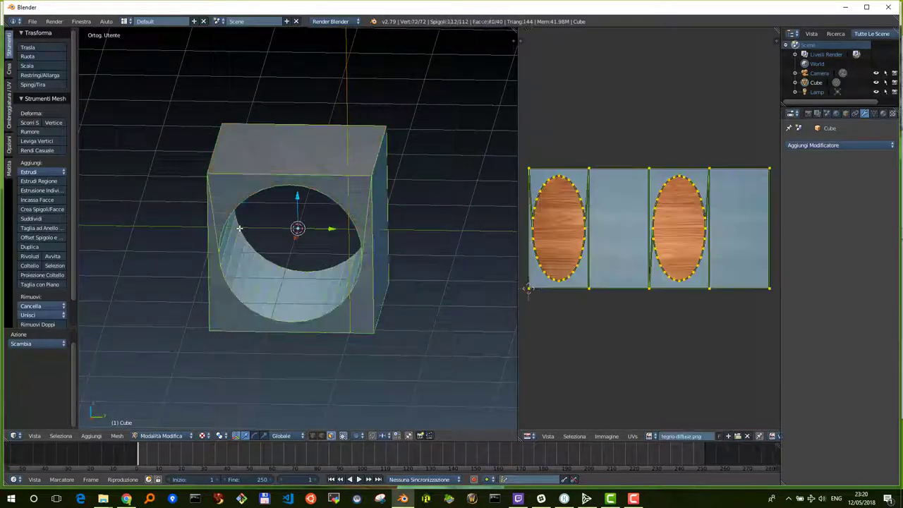
pyautogui.press('a')
pyautogui.press('a')
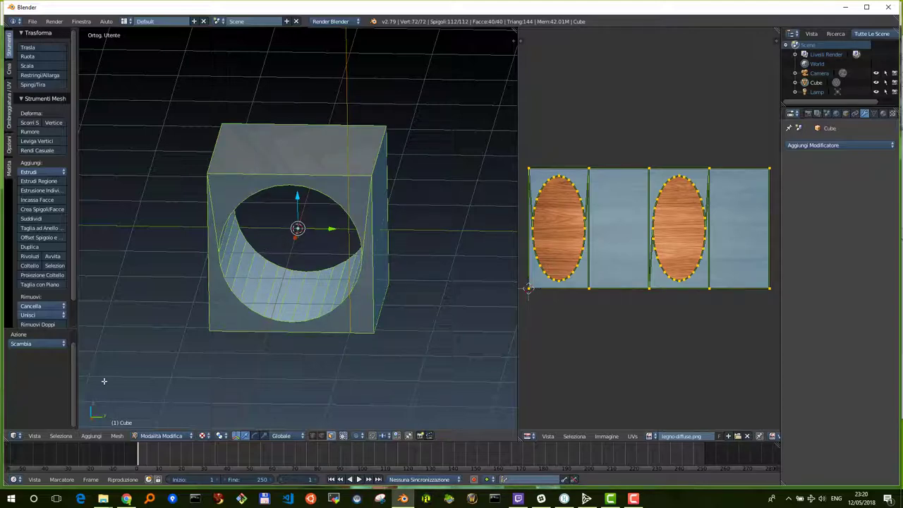
pyautogui.click(116, 436)
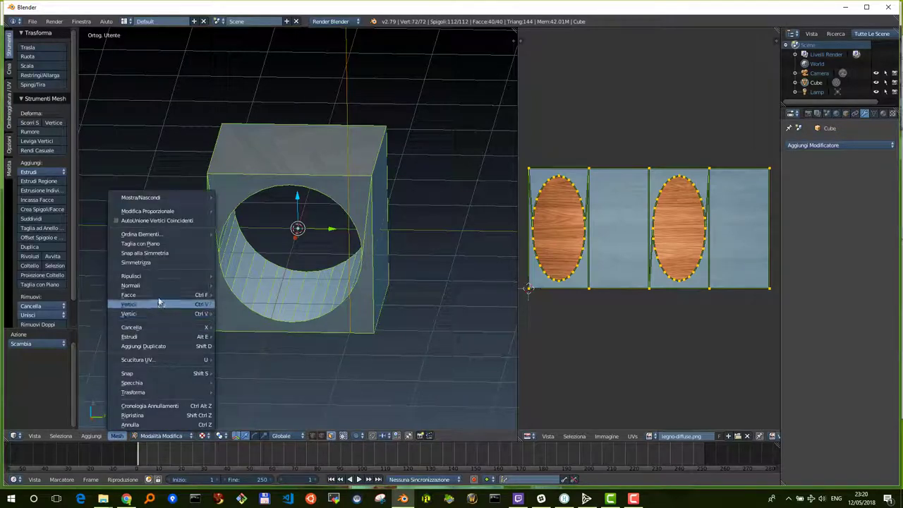
pyautogui.moveTo(161, 294)
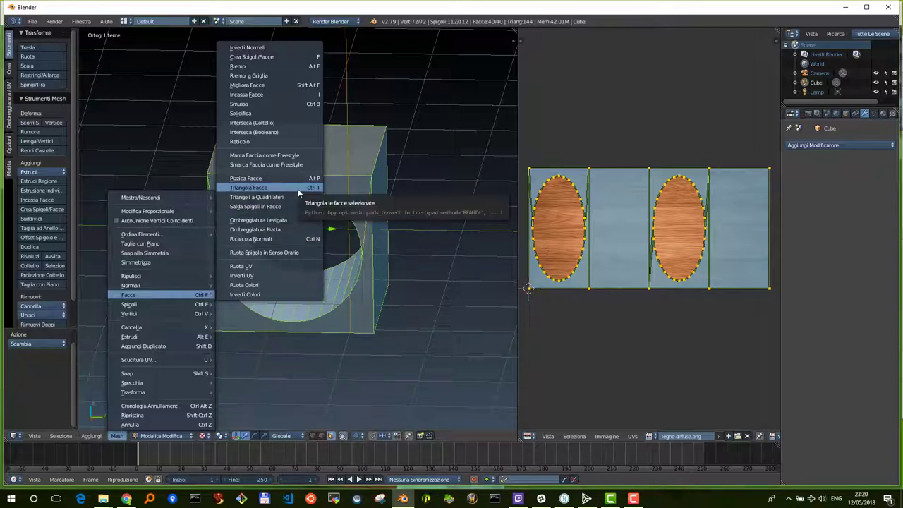
pyautogui.click(298, 189)
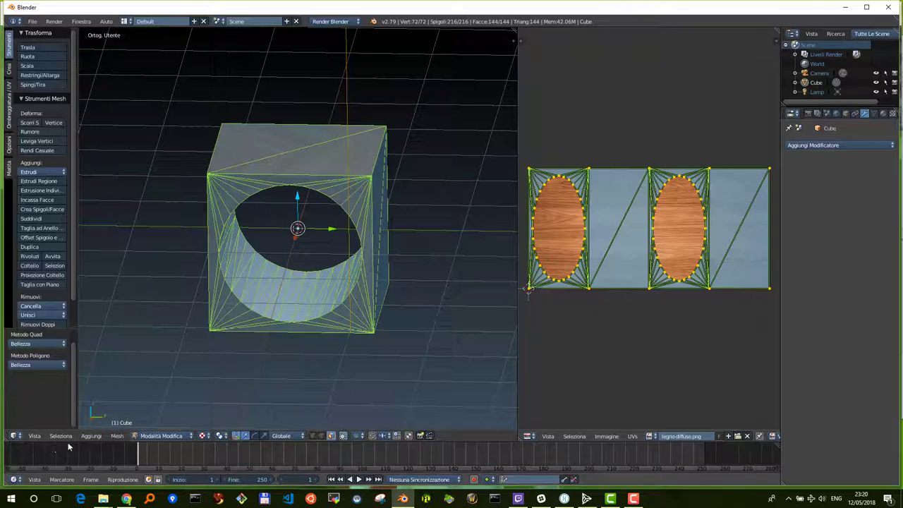
pyautogui.click(114, 438)
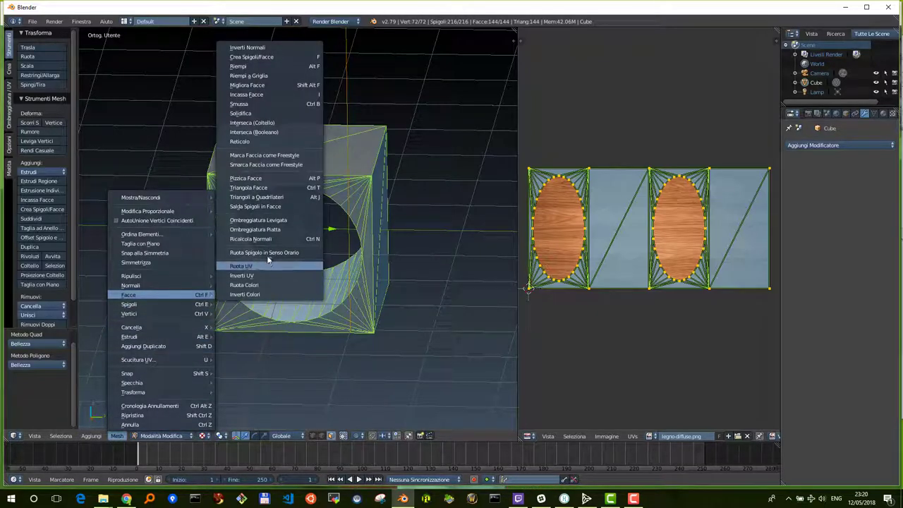
pyautogui.click(290, 196)
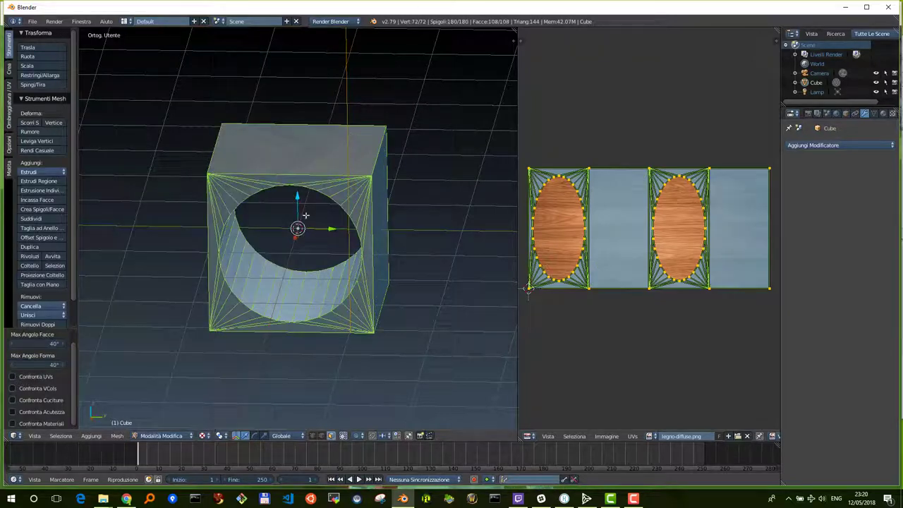
# Step: Set viewport shading to Texture and return to Object Mode to view the wood-textured cube
pyautogui.moveTo(354, 215)
pyautogui.mouseDown(button='middle')
pyautogui.moveTo(170, 213)
pyautogui.moveTo(165, 202)
pyautogui.moveTo(183, 213)
pyautogui.moveTo(351, 216)
pyautogui.mouseUp(button='middle')
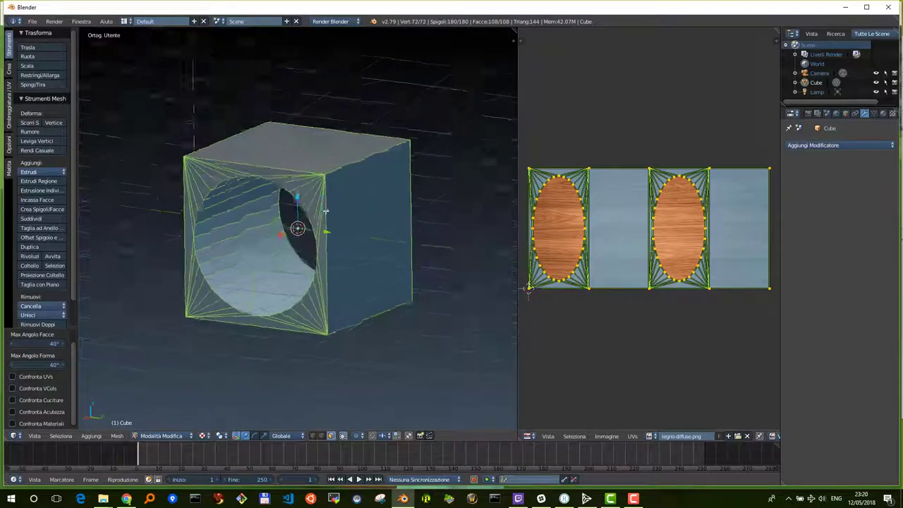
pyautogui.click(205, 436)
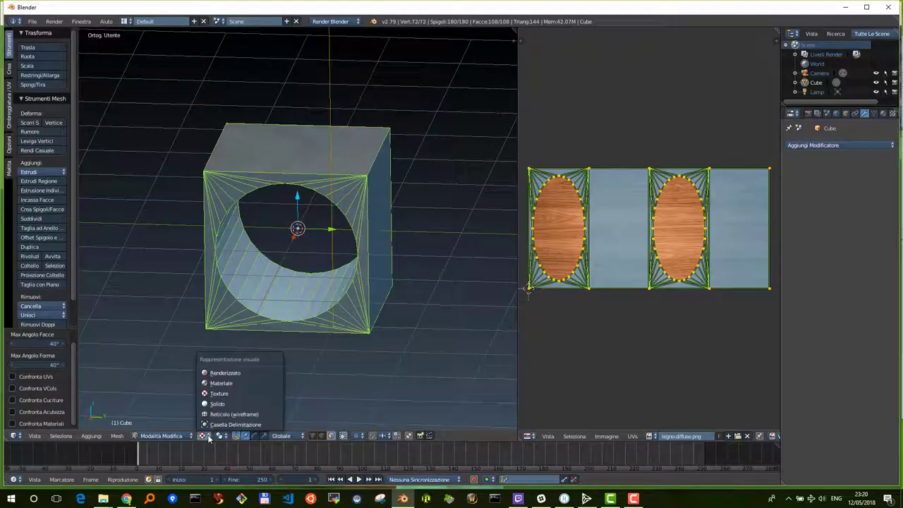
pyautogui.click(223, 395)
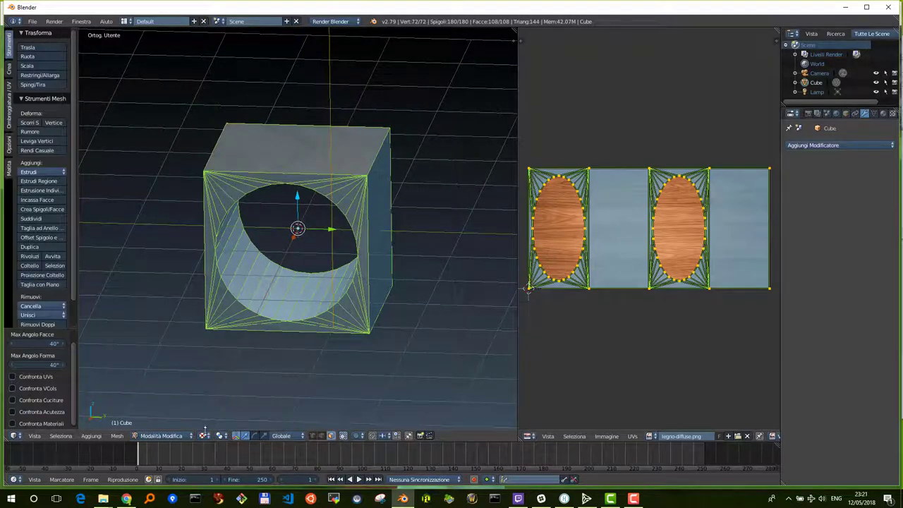
pyautogui.moveTo(259, 310)
pyautogui.mouseDown(button='middle')
pyautogui.moveTo(276, 304)
pyautogui.moveTo(256, 330)
pyautogui.mouseUp(button='middle')
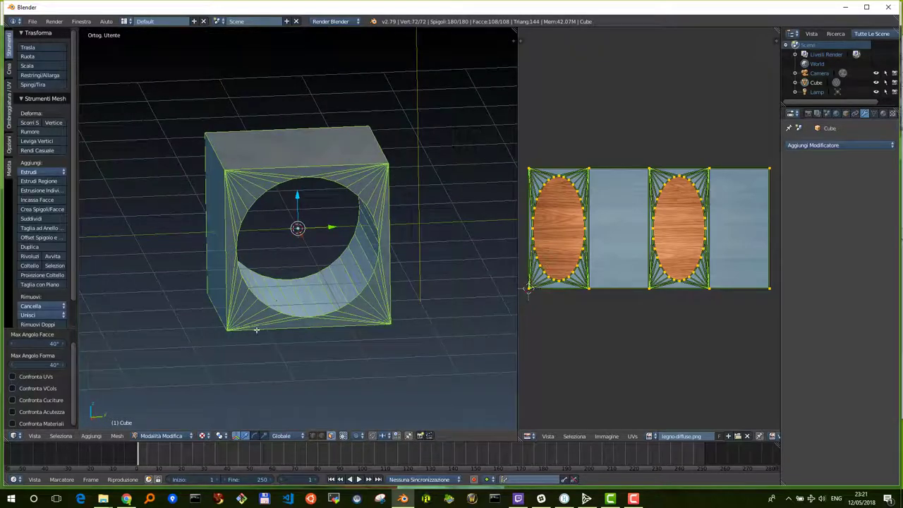
pyautogui.press('Tab')
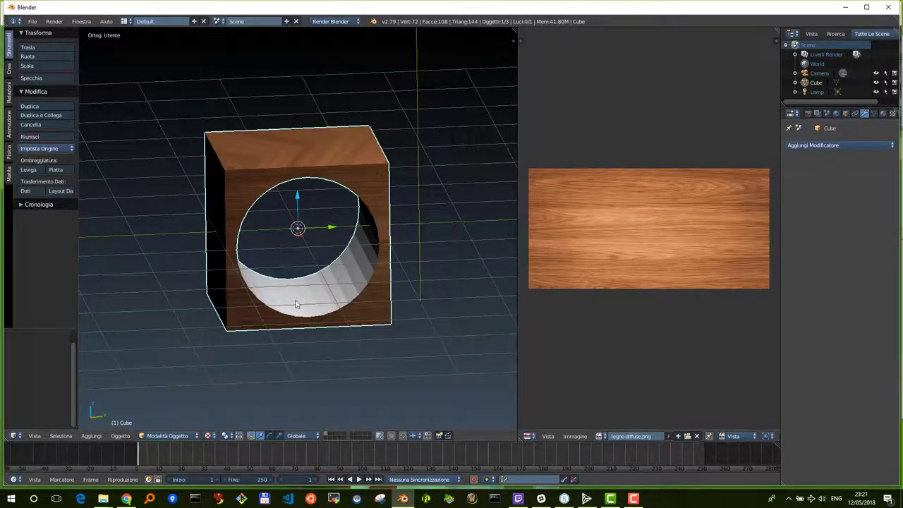
# Step: Select all three scene objects and bring up the File > Export format list
pyautogui.moveTo(297, 305)
pyautogui.mouseDown(button='middle')
pyautogui.moveTo(313, 286)
pyautogui.moveTo(308, 295)
pyautogui.moveTo(307, 282)
pyautogui.moveTo(317, 287)
pyautogui.moveTo(285, 272)
pyautogui.moveTo(285, 285)
pyautogui.moveTo(306, 264)
pyautogui.moveTo(304, 275)
pyautogui.moveTo(337, 205)
pyautogui.mouseUp(button='middle')
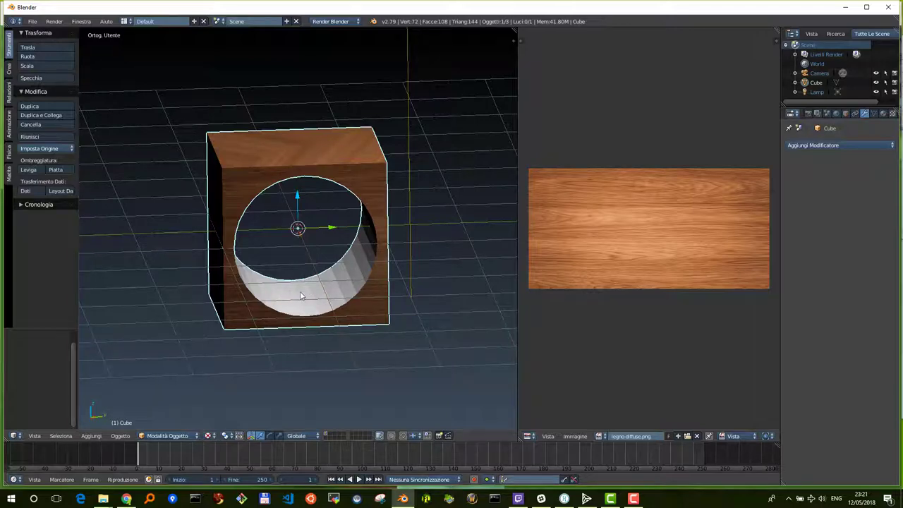
pyautogui.moveTo(301, 296)
pyautogui.mouseDown(button='middle')
pyautogui.moveTo(309, 287)
pyautogui.moveTo(299, 296)
pyautogui.mouseUp(button='middle')
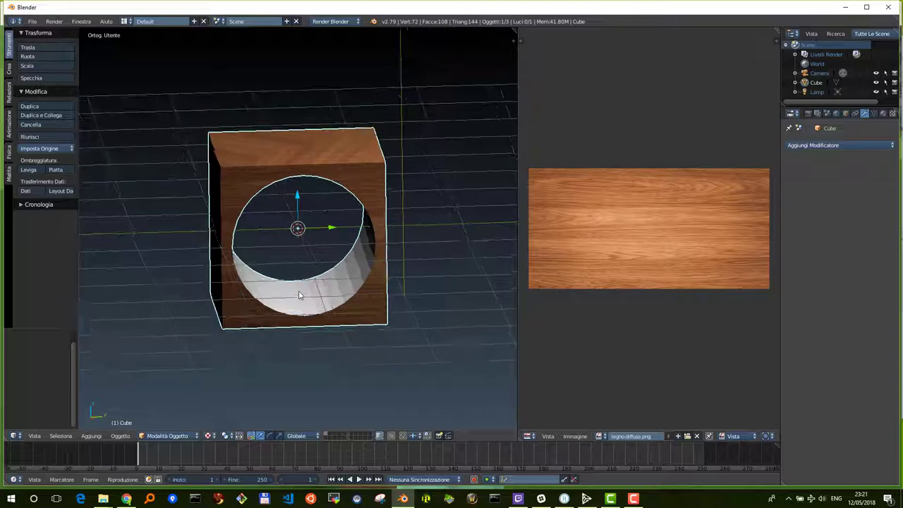
pyautogui.press('a')
pyautogui.press('a')
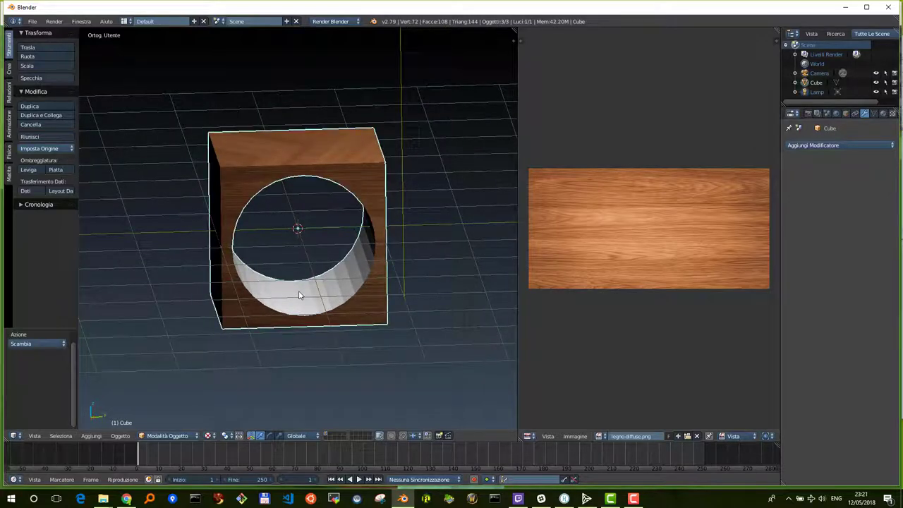
pyautogui.moveTo(303, 311)
pyautogui.mouseDown(button='middle')
pyautogui.moveTo(319, 306)
pyautogui.moveTo(302, 305)
pyautogui.mouseUp(button='middle')
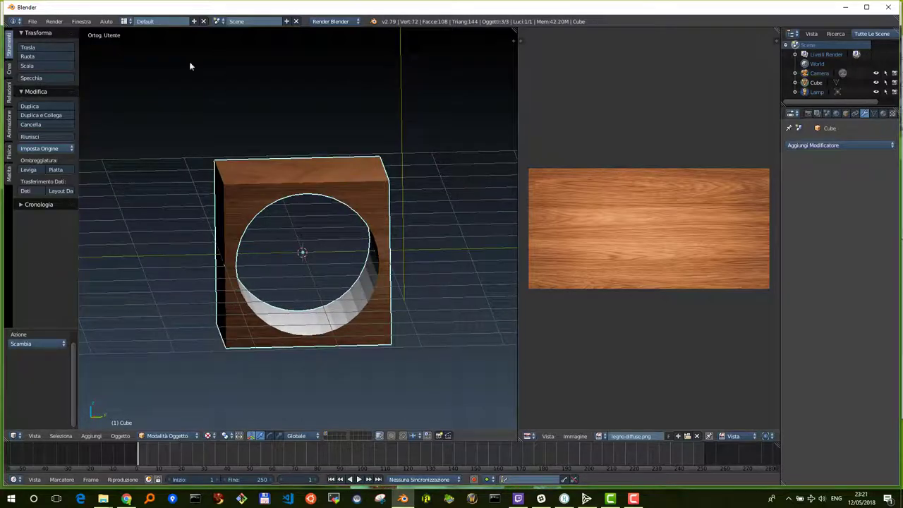
pyautogui.click(33, 21)
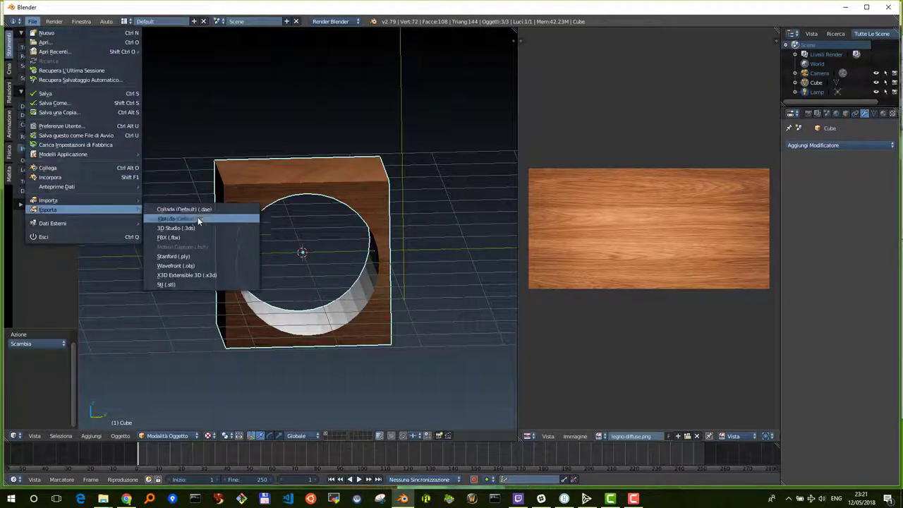
pyautogui.moveTo(48, 209)
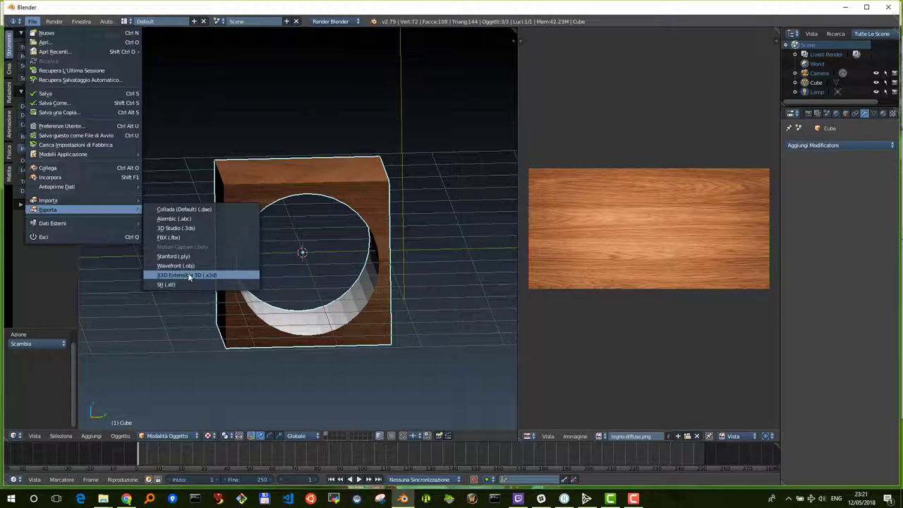
# Step: Export the scene as FBX named 'cubo hf 2 buco.fbx' into D:\blender\hifi
pyautogui.click(175, 237)
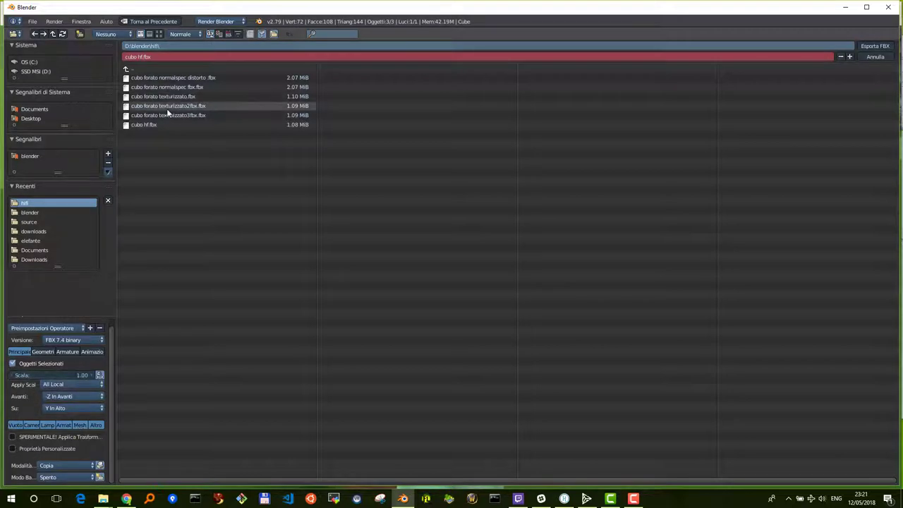
pyautogui.click(144, 58)
pyautogui.press('End')
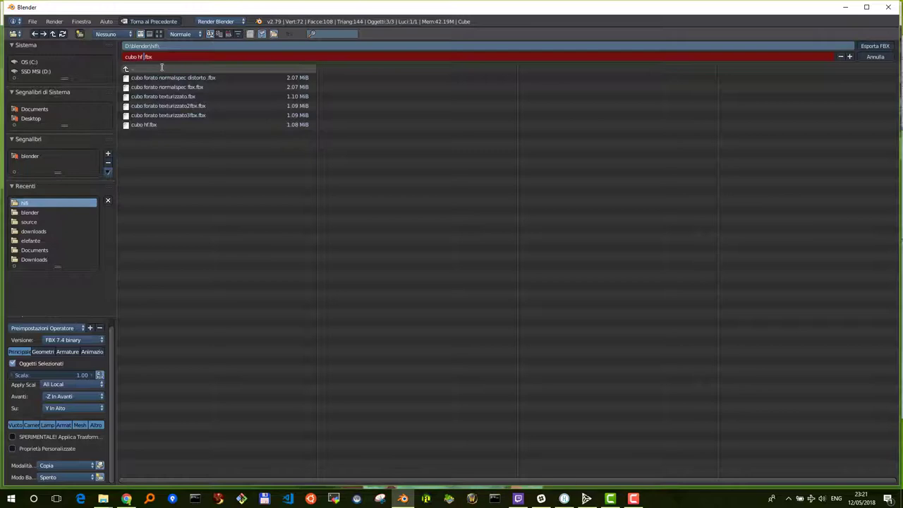
pyautogui.write('2 buco')
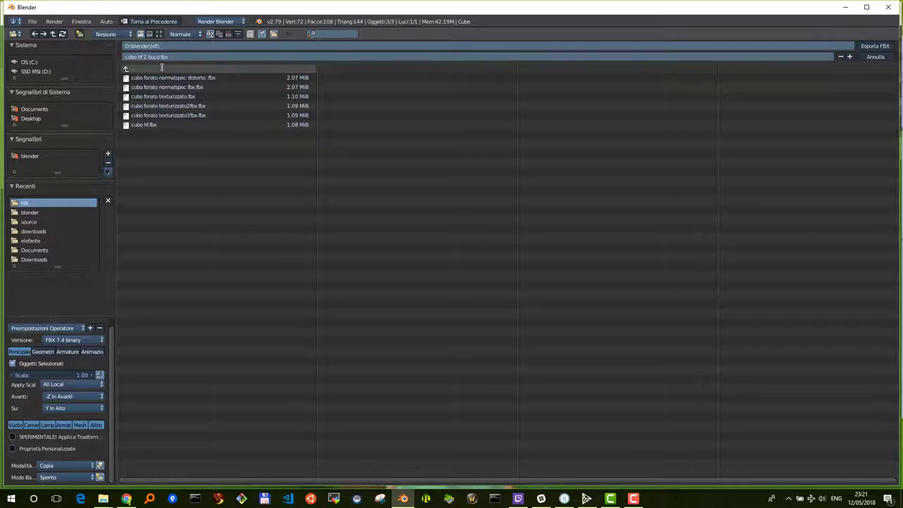
pyautogui.press('Return')
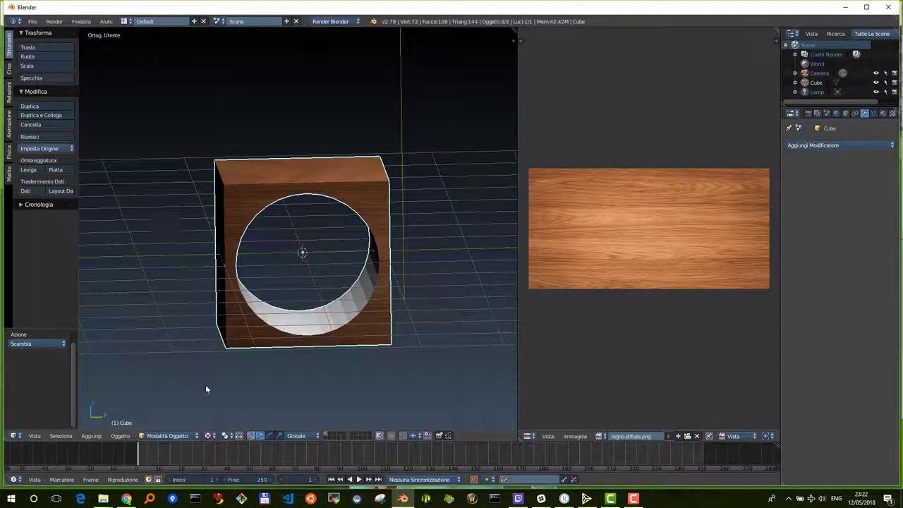
# Step: Show the hifi folder sorted by date newest first, with cubo hf 2 buco.fbx (1,121 KB) on top
pyautogui.click(111, 498)
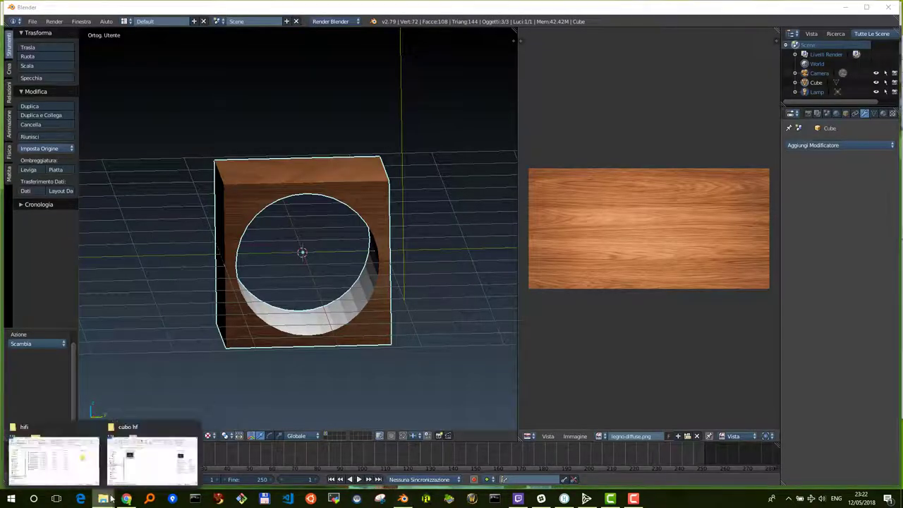
pyautogui.click(157, 462)
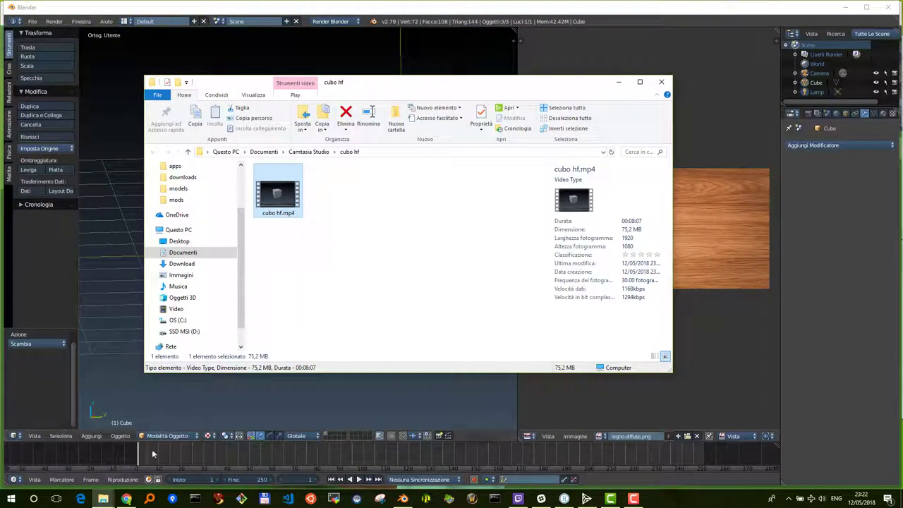
pyautogui.click(103, 498)
pyautogui.click(60, 465)
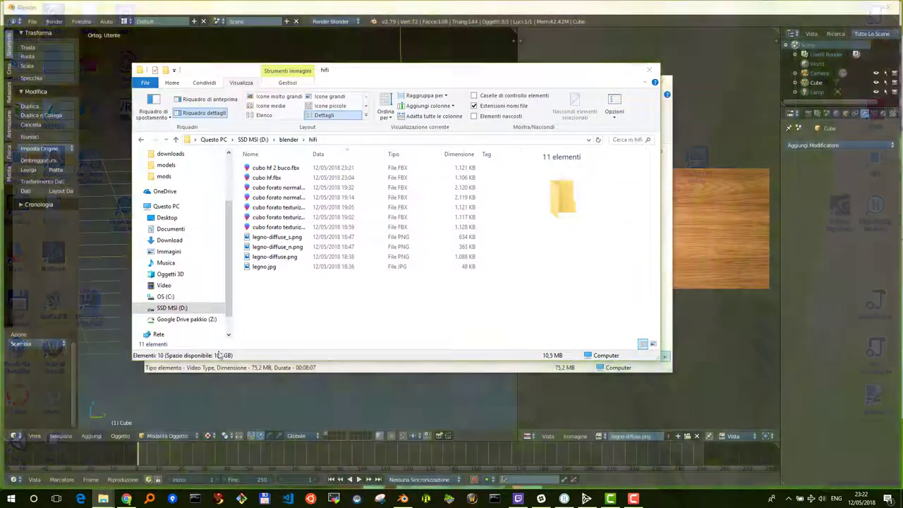
pyautogui.click(326, 153)
pyautogui.click(334, 151)
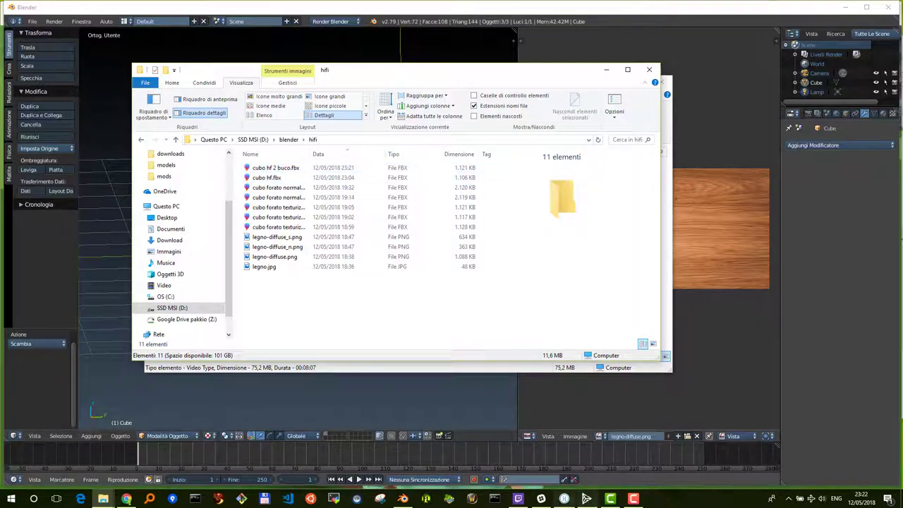
pyautogui.click(585, 498)
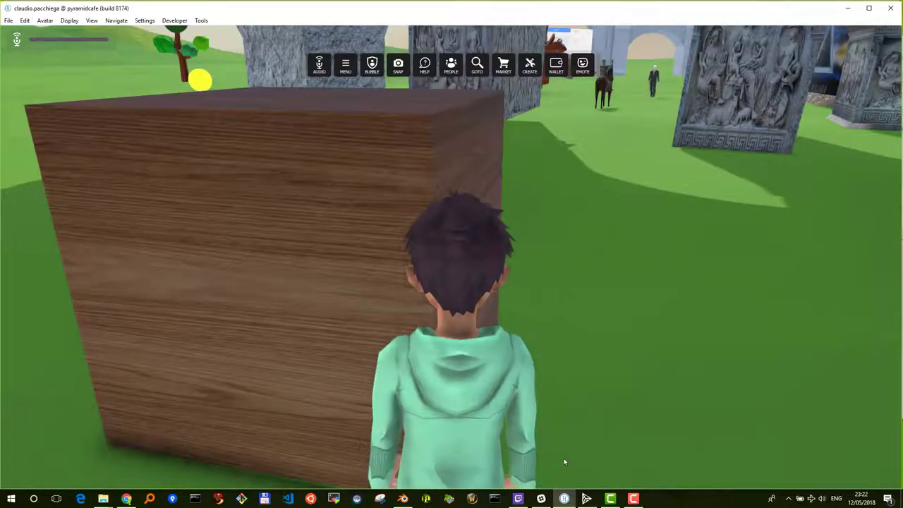
# Step: Upload the newest file, cubo hf 2 buco.fbx, through the Asset Browser to /cubo hf 2 buco.fbx
pyautogui.press('d')
pyautogui.press('a')
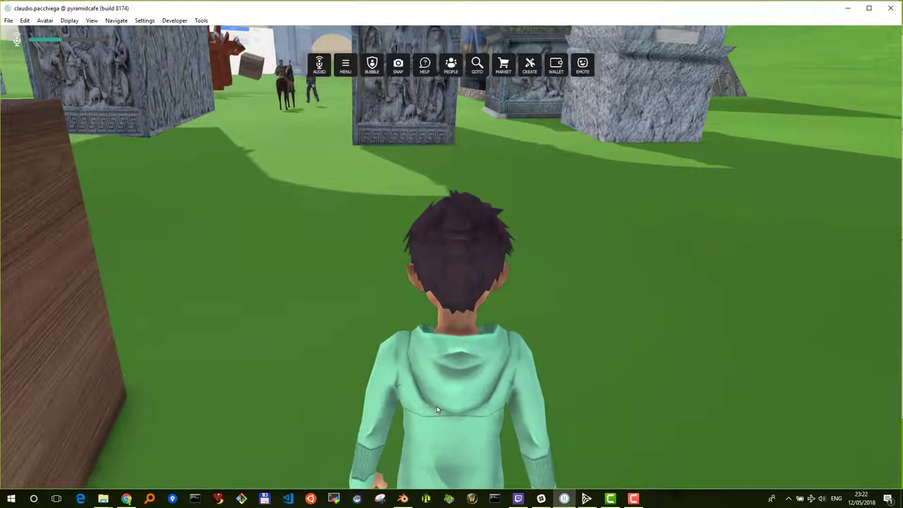
pyautogui.hotkey('ctrl', 'shift', 'a')
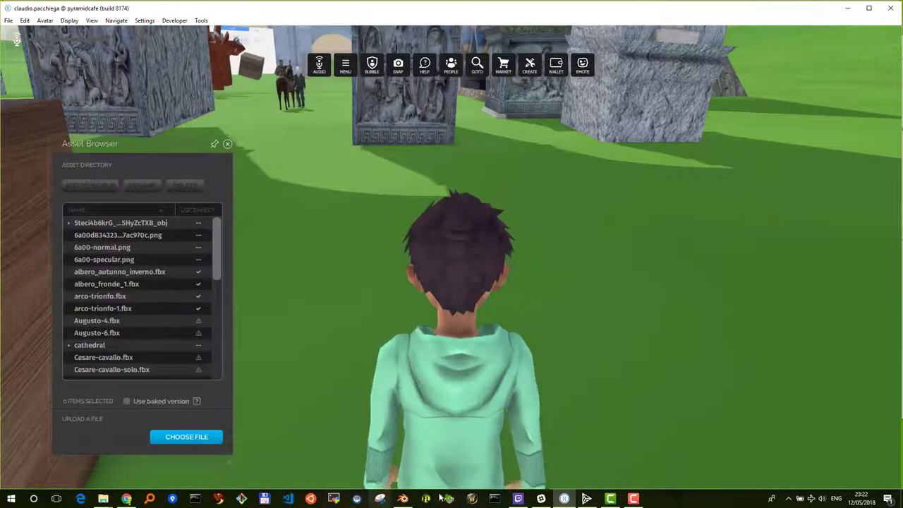
pyautogui.click(180, 437)
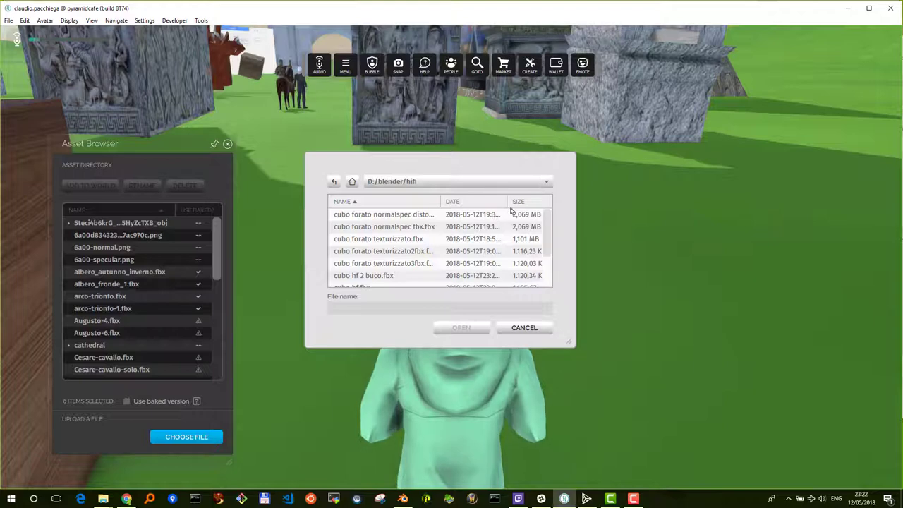
pyautogui.click(464, 202)
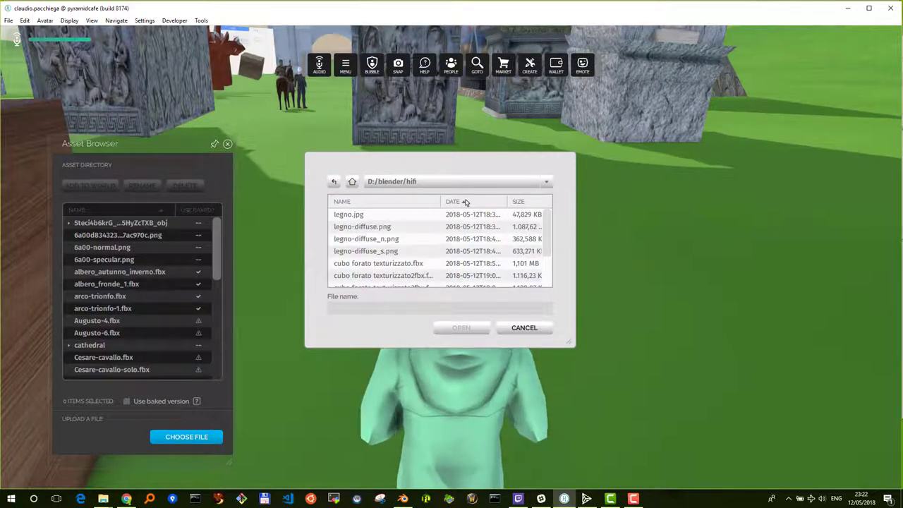
pyautogui.click(465, 202)
pyautogui.click(369, 216)
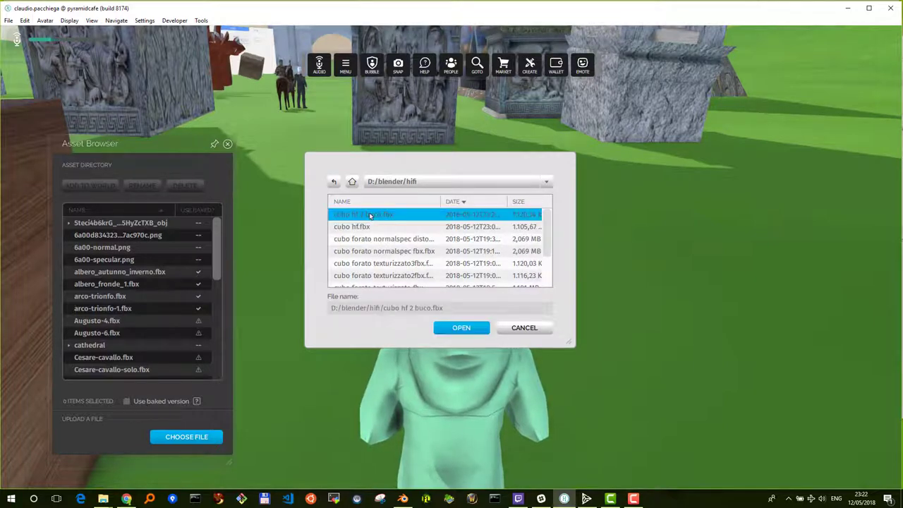
pyautogui.click(457, 329)
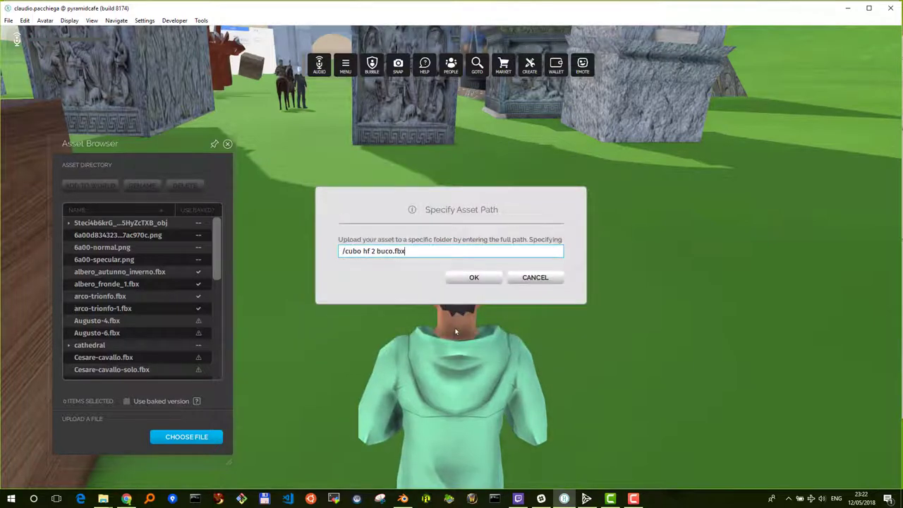
pyautogui.click(473, 278)
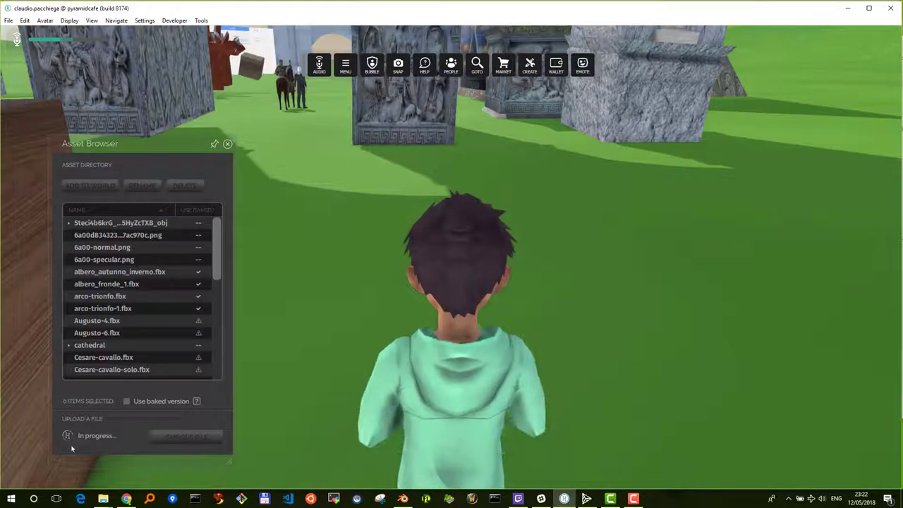
# Step: Close the Asset Browser, restart High Fidelity Interface from the Start menu, and decline the update
pyautogui.click(228, 144)
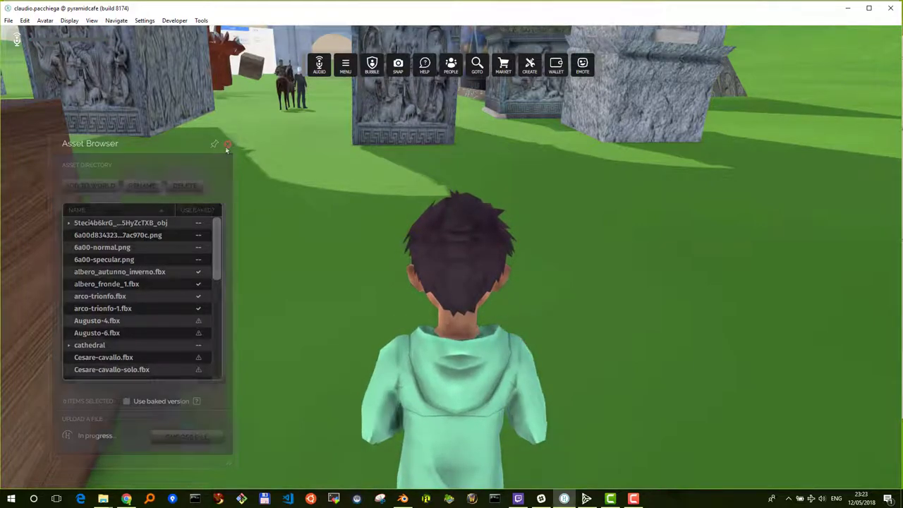
pyautogui.click(891, 7)
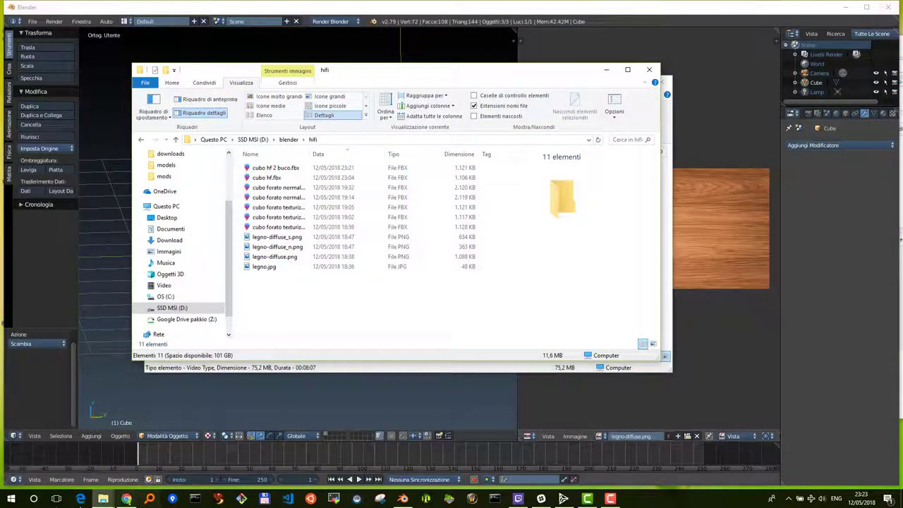
pyautogui.click(12, 502)
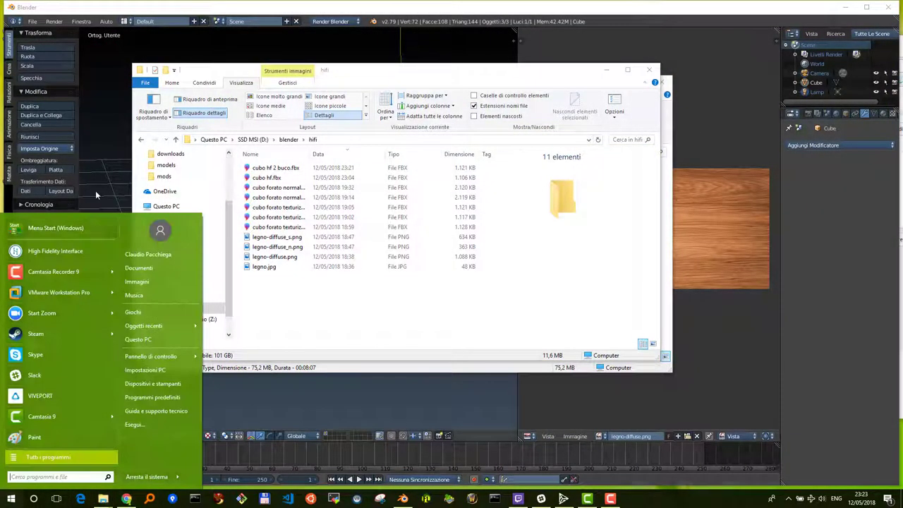
pyautogui.click(56, 251)
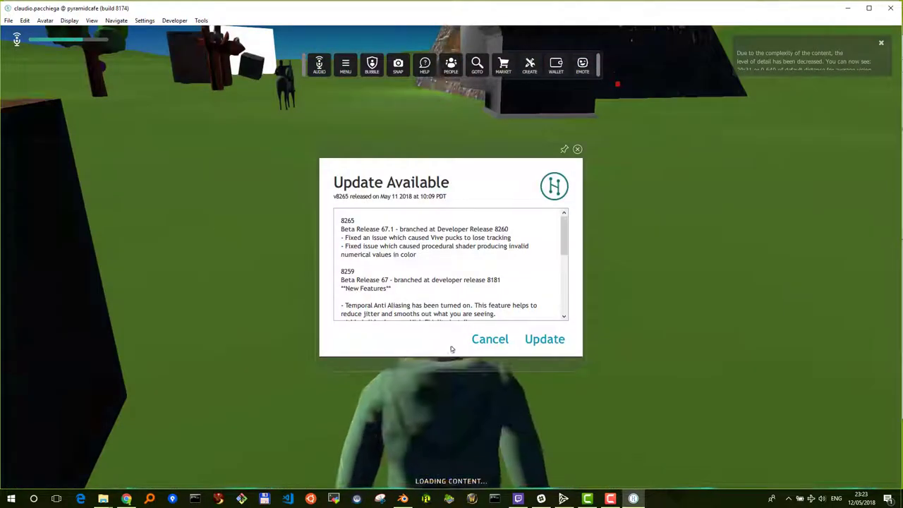
pyautogui.click(499, 342)
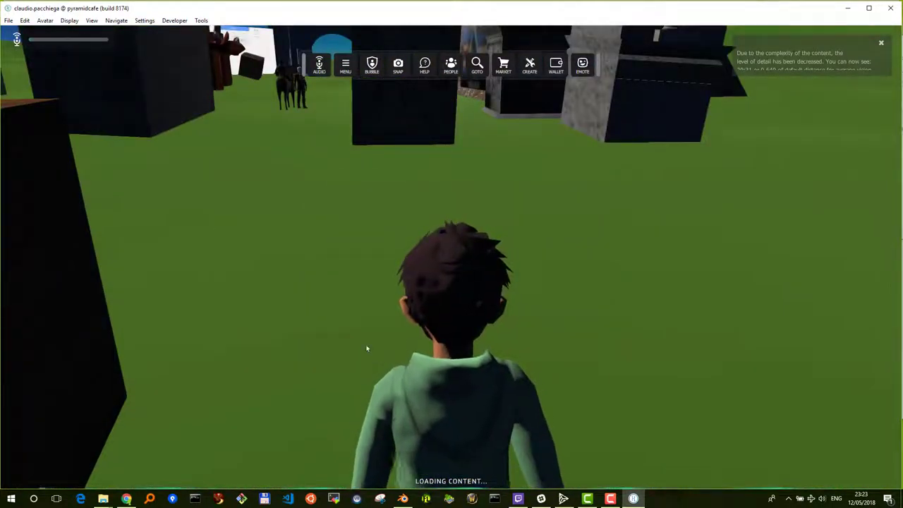
# Step: In the Asset Browser, choose cubo hf 2 buco.fbx as the newest local file to upload
pyautogui.hotkey('ctrl', 'shift', 'a')
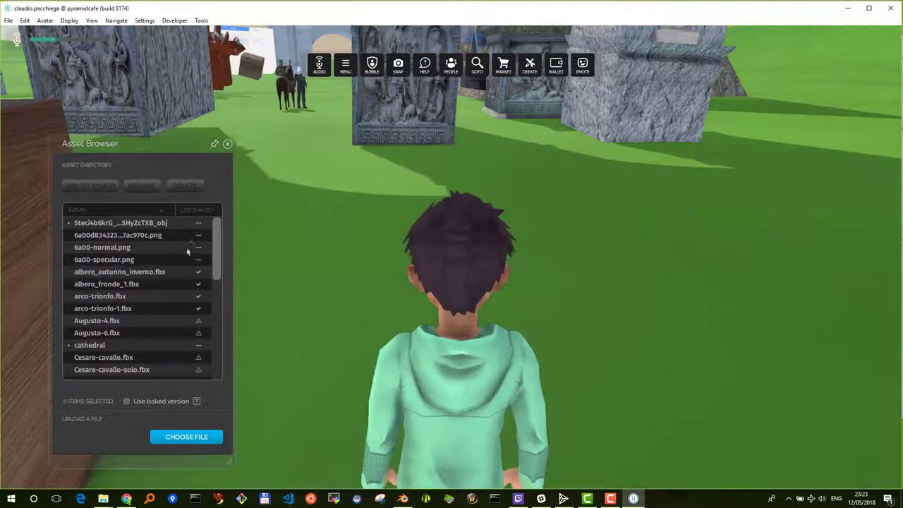
pyautogui.moveTo(218, 248); pyautogui.dragTo(217, 285)
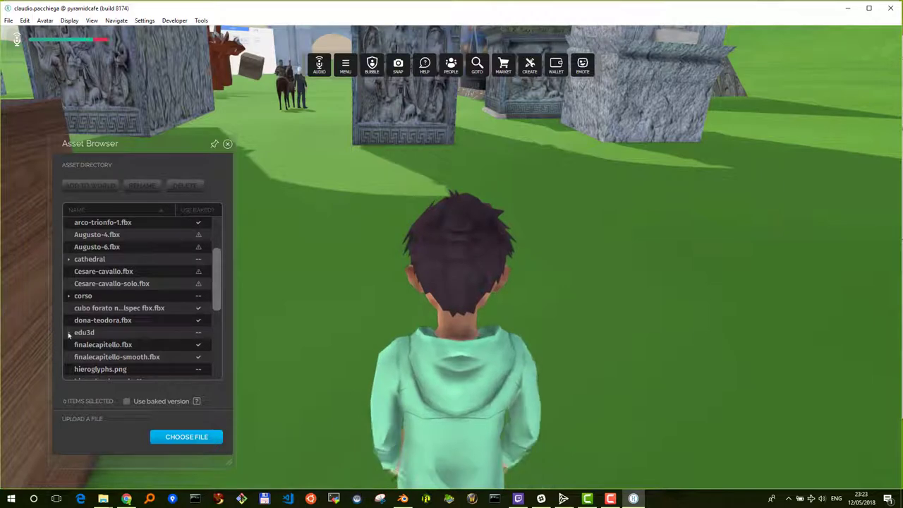
pyautogui.click(180, 442)
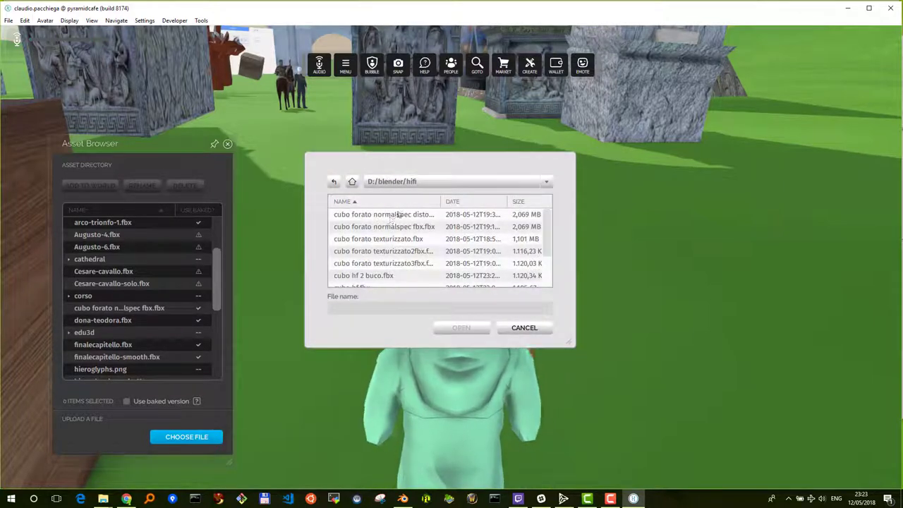
pyautogui.click(462, 202)
pyautogui.click(463, 202)
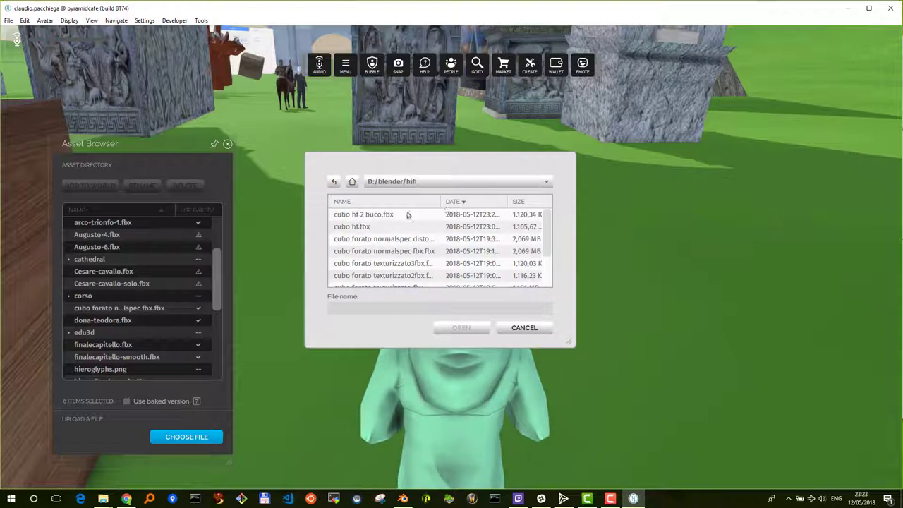
pyautogui.click(379, 217)
pyautogui.click(457, 328)
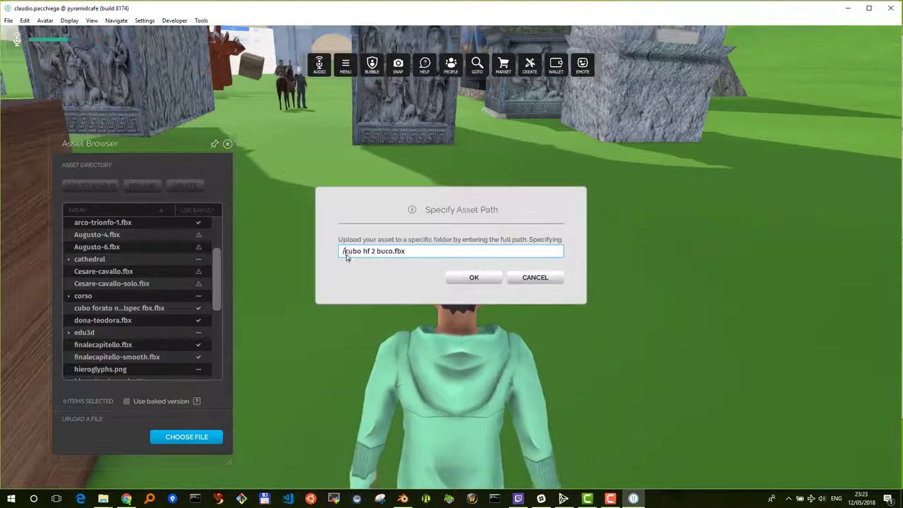
# Step: Upload it to /edu3d/cubo hf 2 buco.fbx and select it inside the expanded edu3d folder
pyautogui.write('edu3d/')
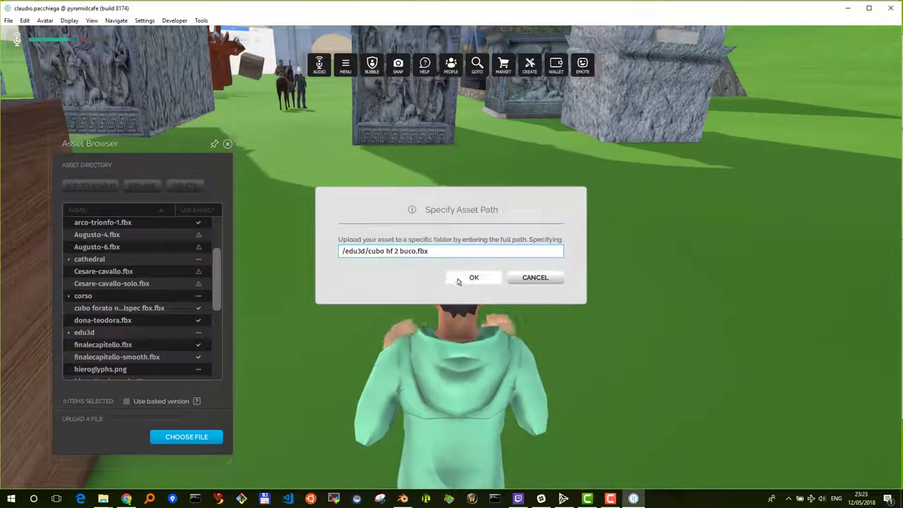
pyautogui.click(486, 281)
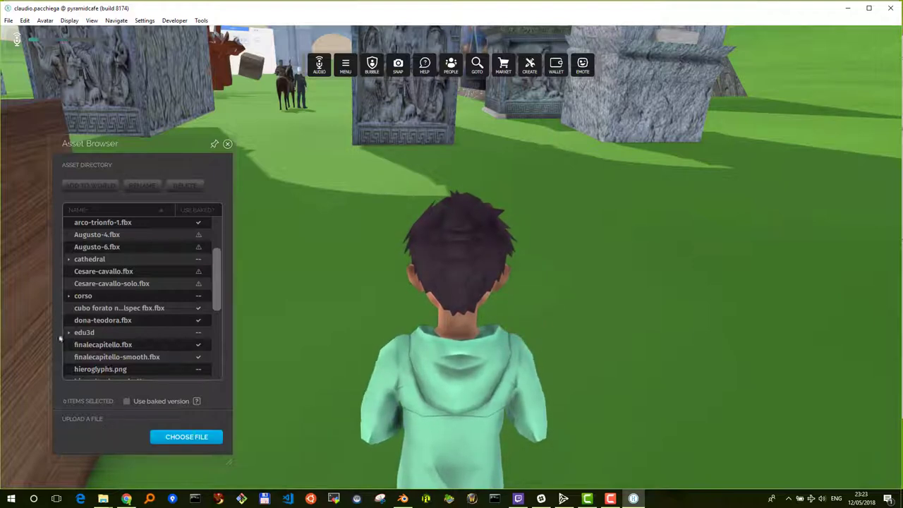
pyautogui.click(69, 334)
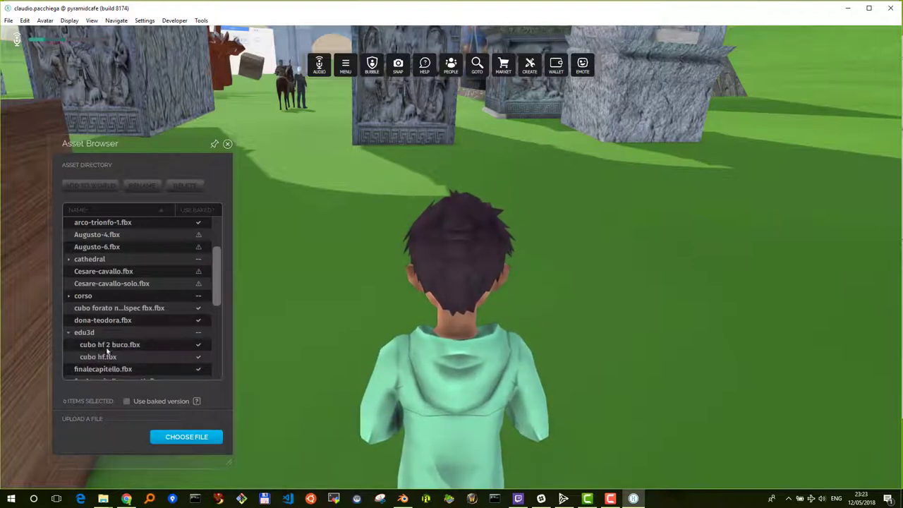
pyautogui.click(120, 343)
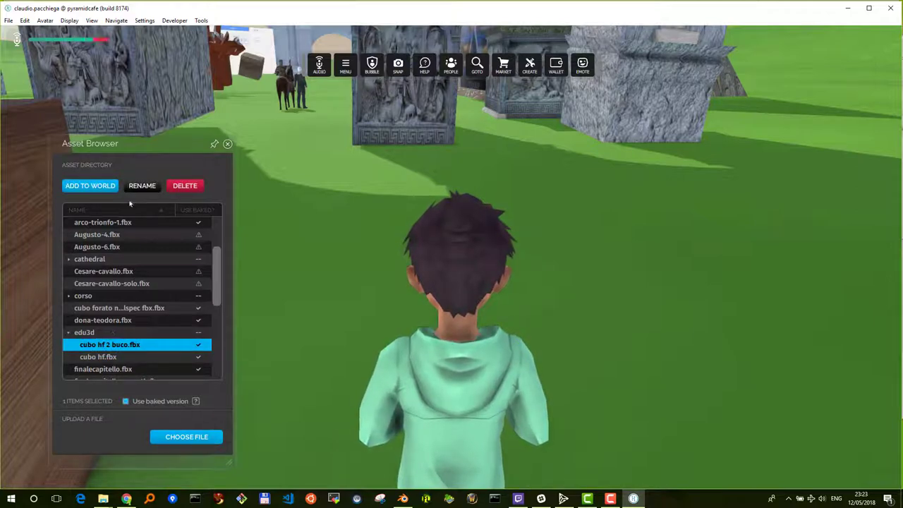
# Step: Add cubo hf 2 buco.fbx to the world with Exact - All polygons collisions
pyautogui.click(90, 186)
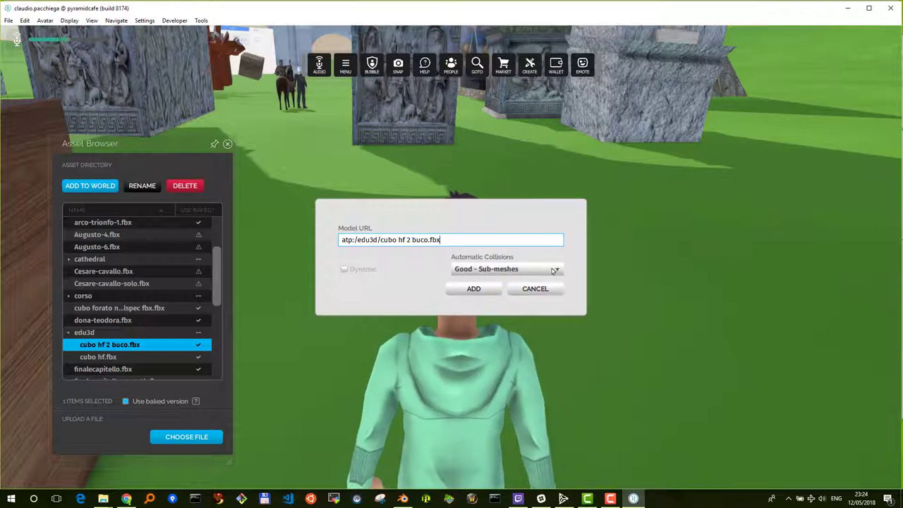
pyautogui.click(505, 274)
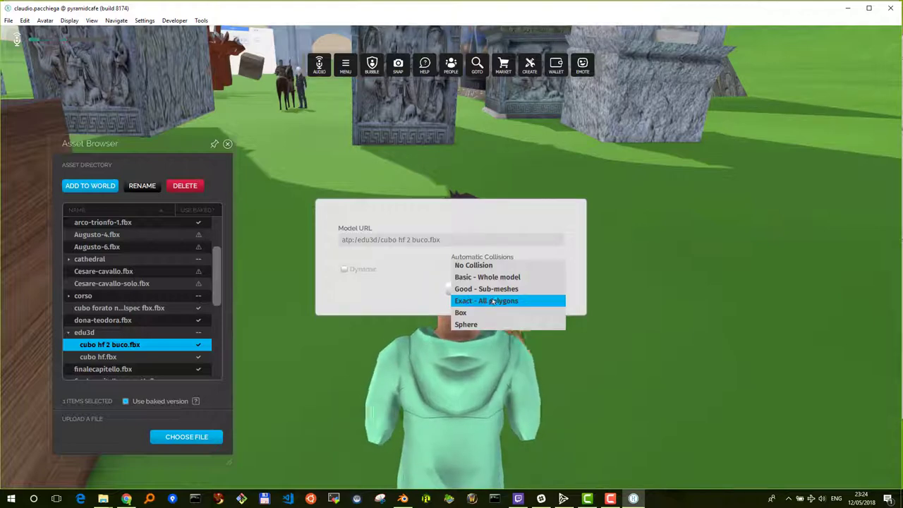
pyautogui.click(492, 302)
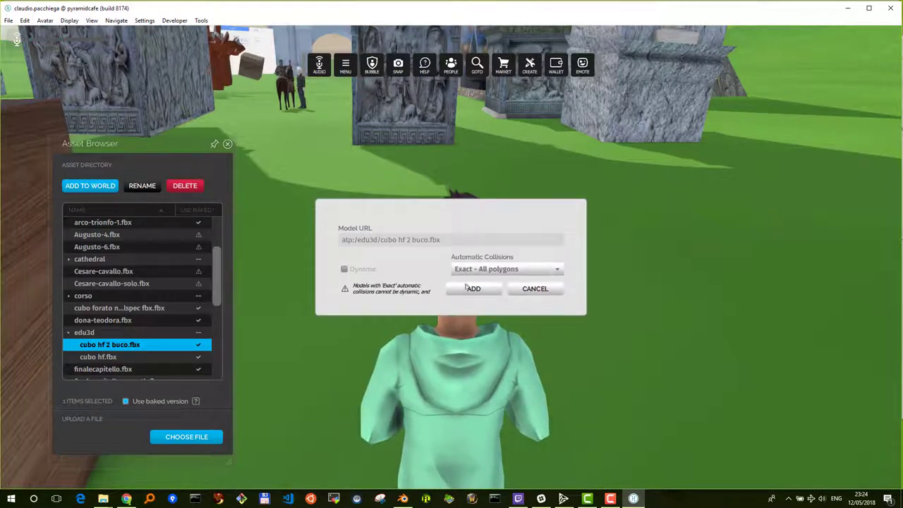
pyautogui.click(473, 289)
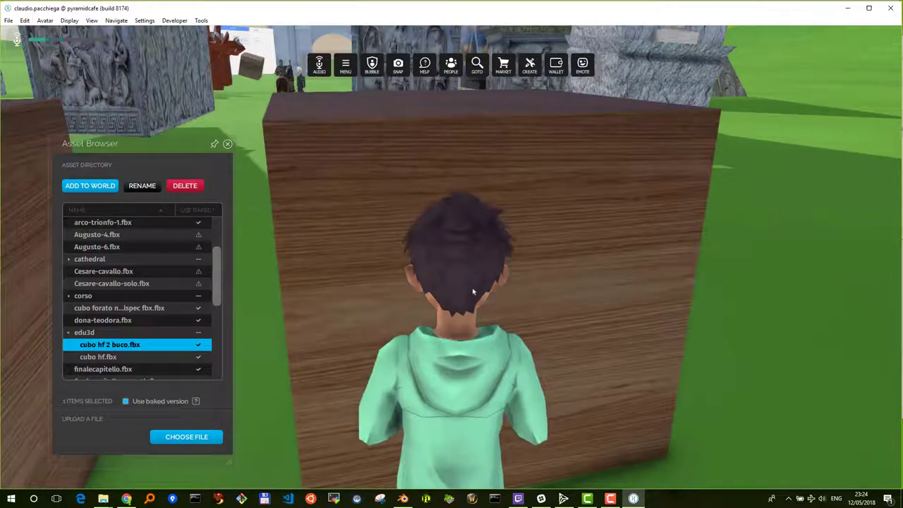
# Step: Turn to look at the wooden box's hole from several angles, then close the Asset Browser
pyautogui.press('d')
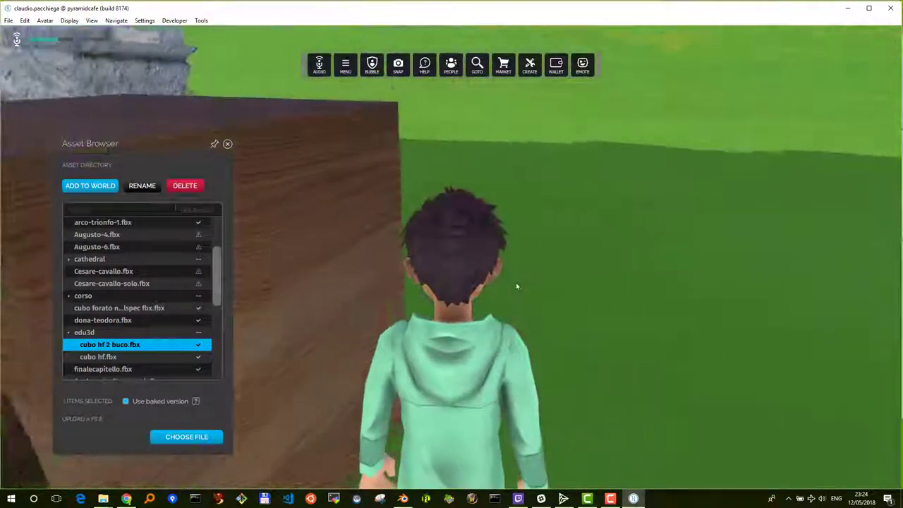
pyautogui.press('a')
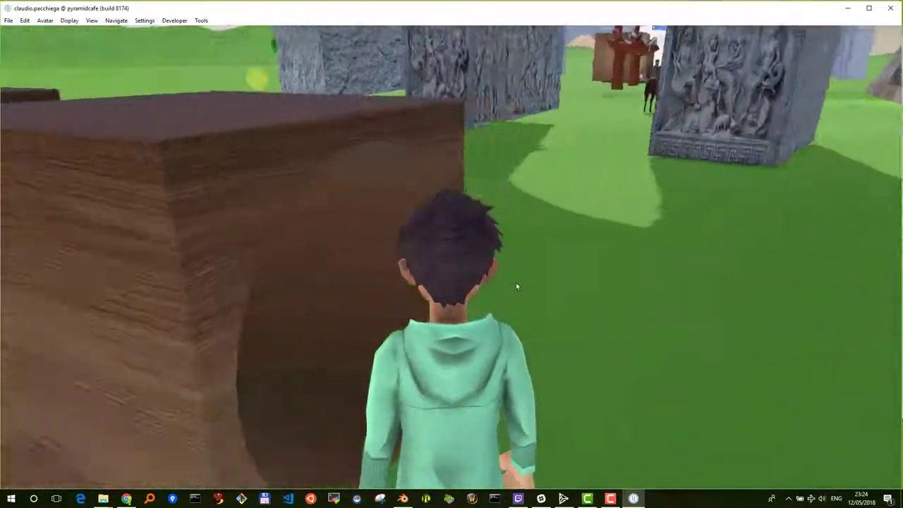
pyautogui.press('d')
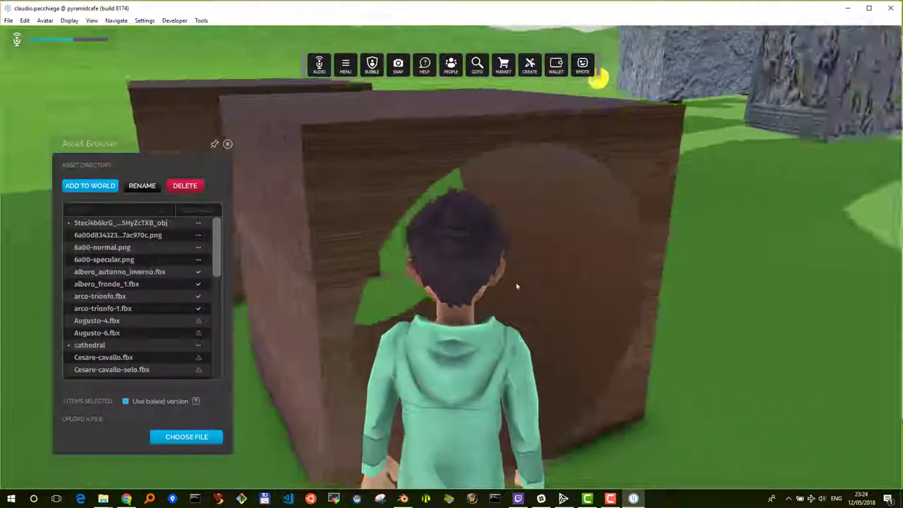
pyautogui.press('a')
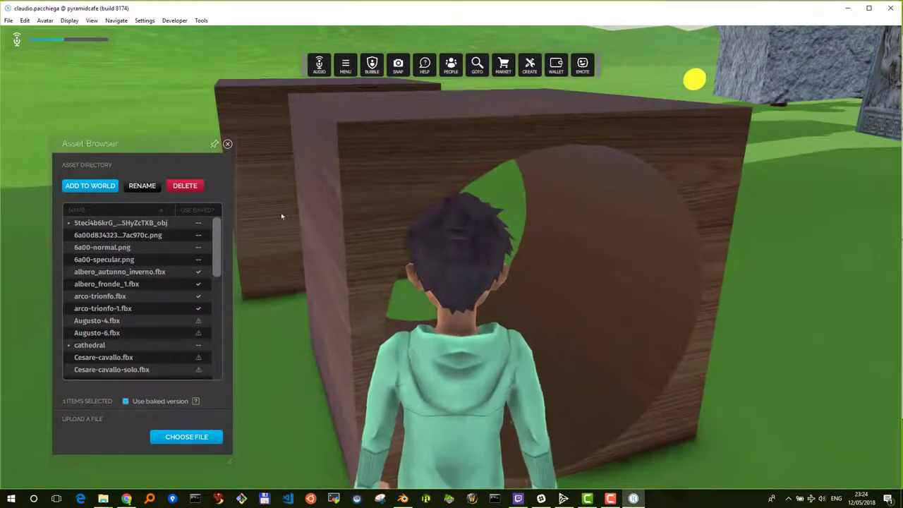
pyautogui.click(228, 145)
# Step: Back away and walk around the wooden box to see its hole straight through
pyautogui.press('d')
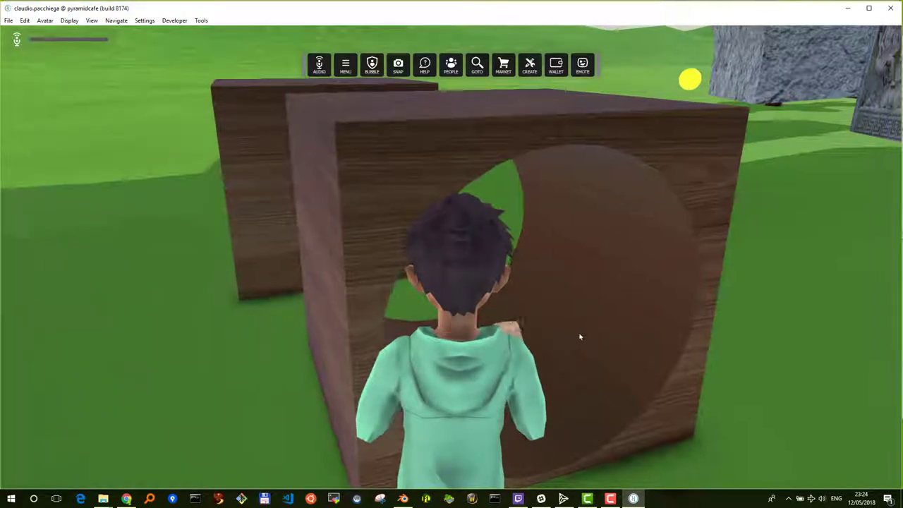
pyautogui.press('a')
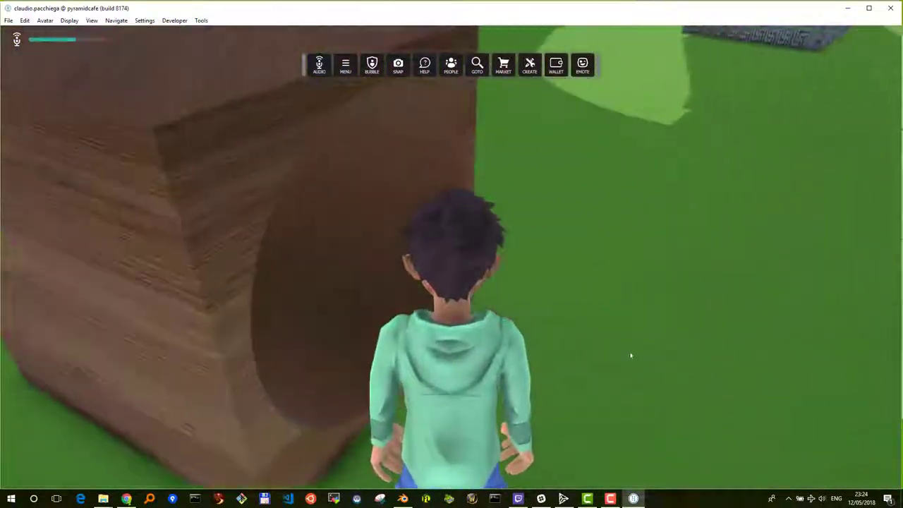
pyautogui.press('s')
pyautogui.moveTo(630, 355); pyautogui.dragTo(546, 334, button='right')
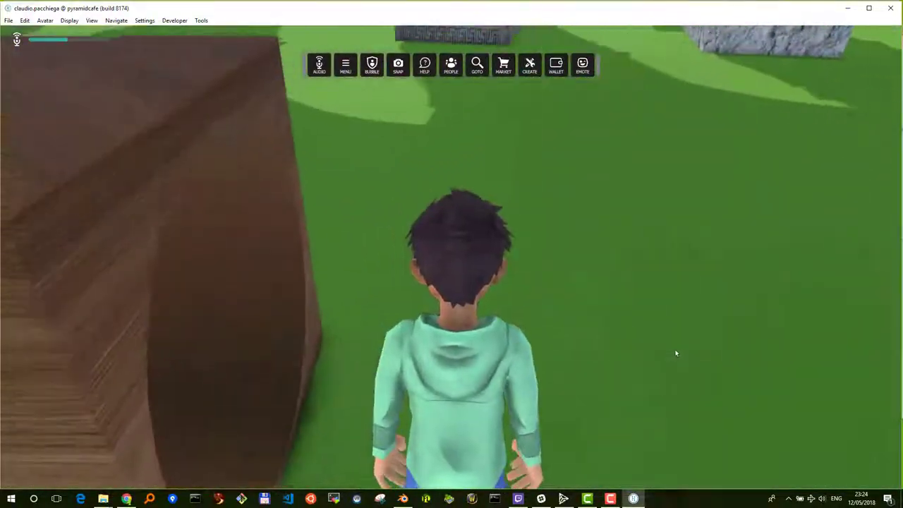
pyautogui.press('a')
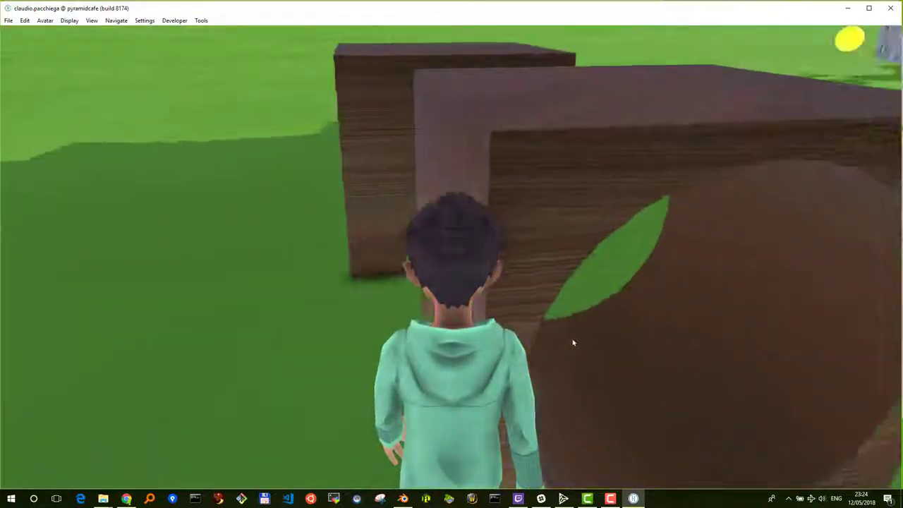
pyautogui.moveTo(573, 343)
pyautogui.mouseDown(button='right')
pyautogui.moveTo(526, 320)
pyautogui.moveTo(593, 330)
pyautogui.moveTo(549, 340)
pyautogui.moveTo(584, 330)
pyautogui.moveTo(548, 326)
pyautogui.moveTo(579, 346)
pyautogui.moveTo(540, 326)
pyautogui.moveTo(569, 343)
pyautogui.mouseUp(button='right')
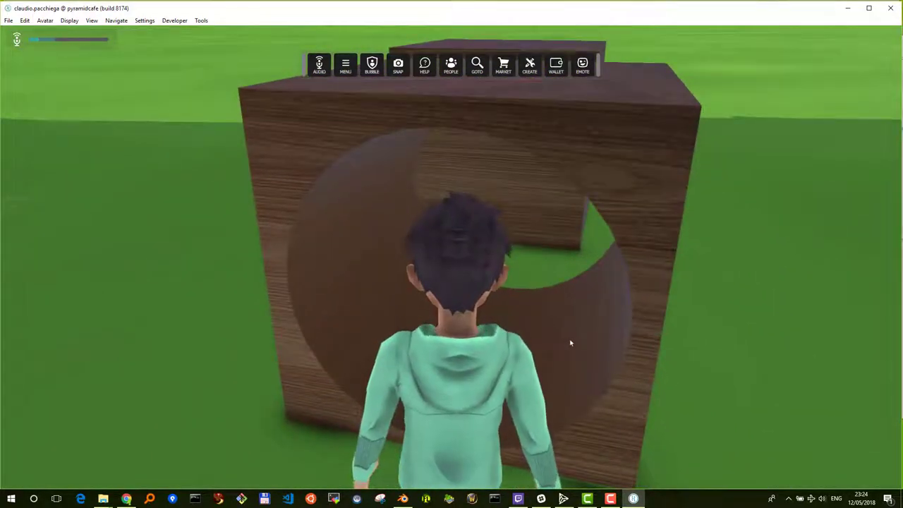